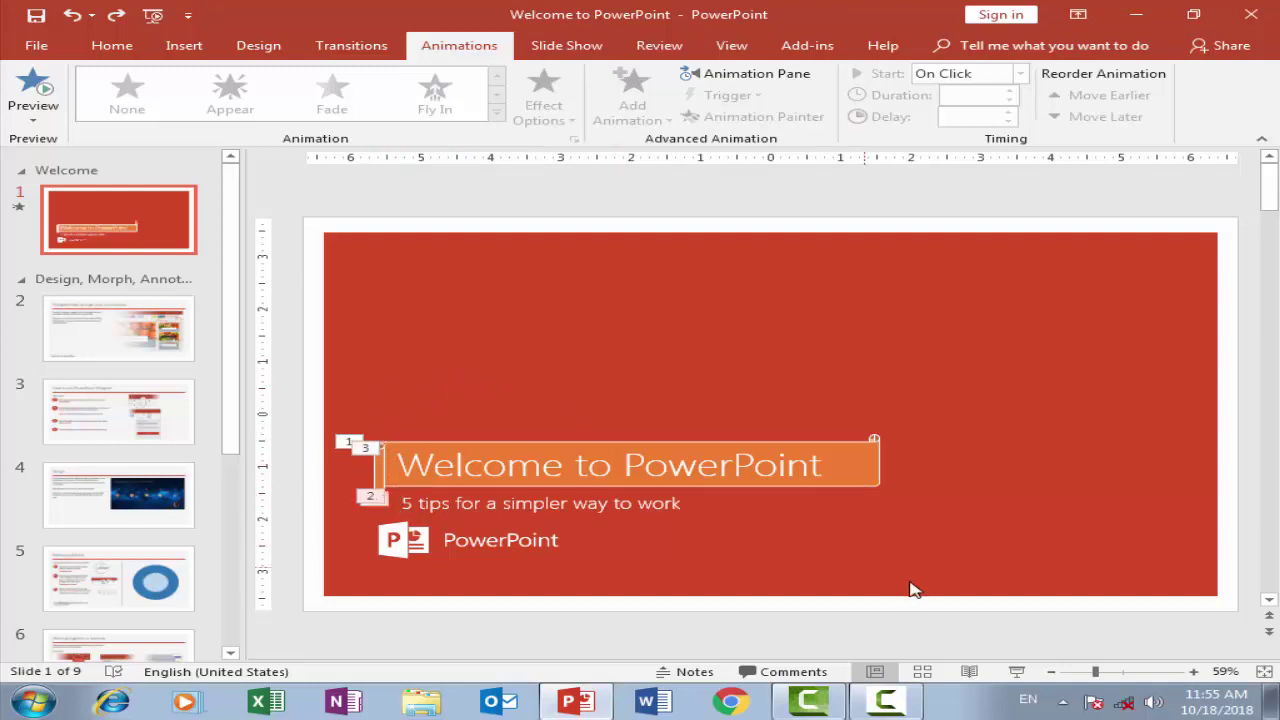
- Play the title slide in a slide show, end it, and list the slide's four animations in the Animation Pane
click(1024, 672)
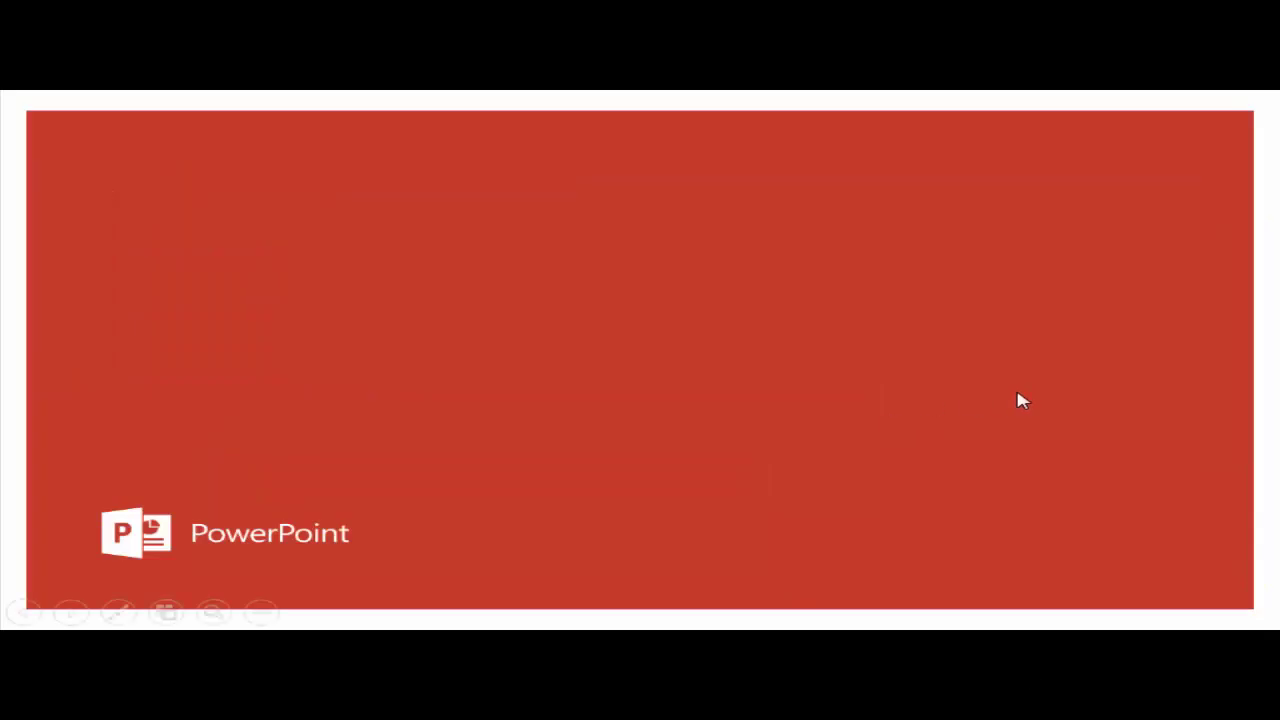
click(1022, 393)
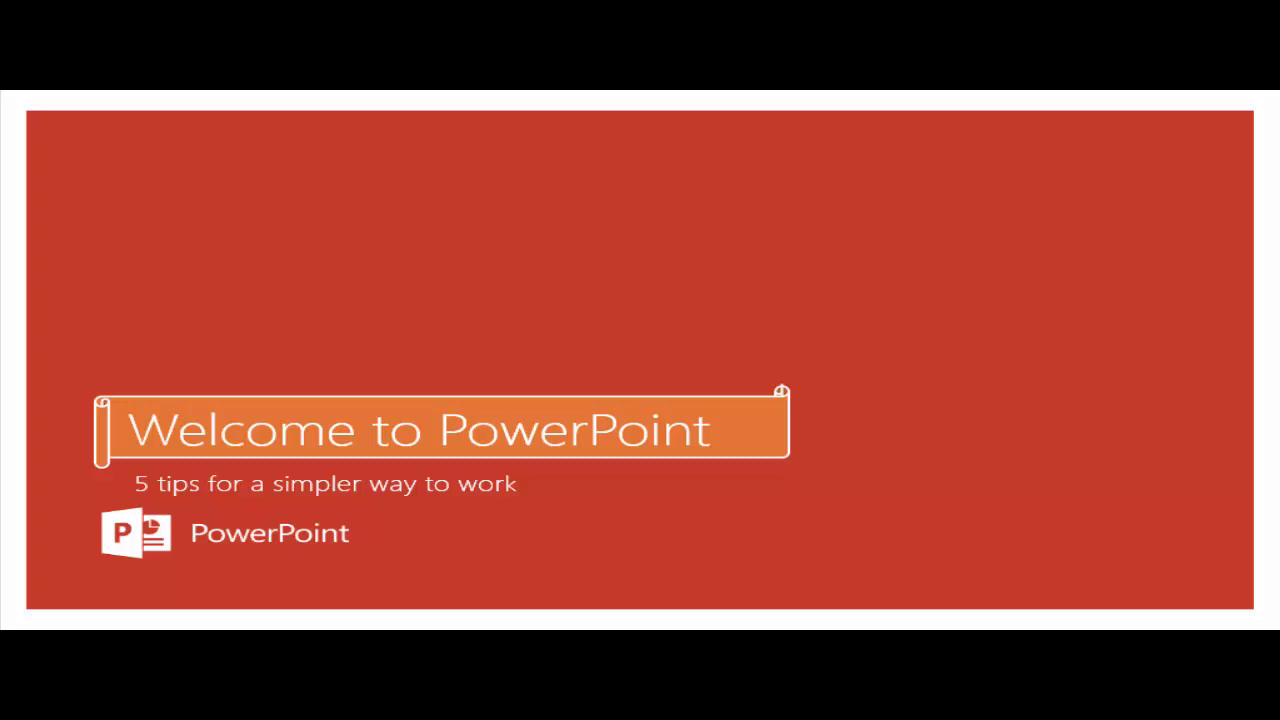
right_click(615, 206)
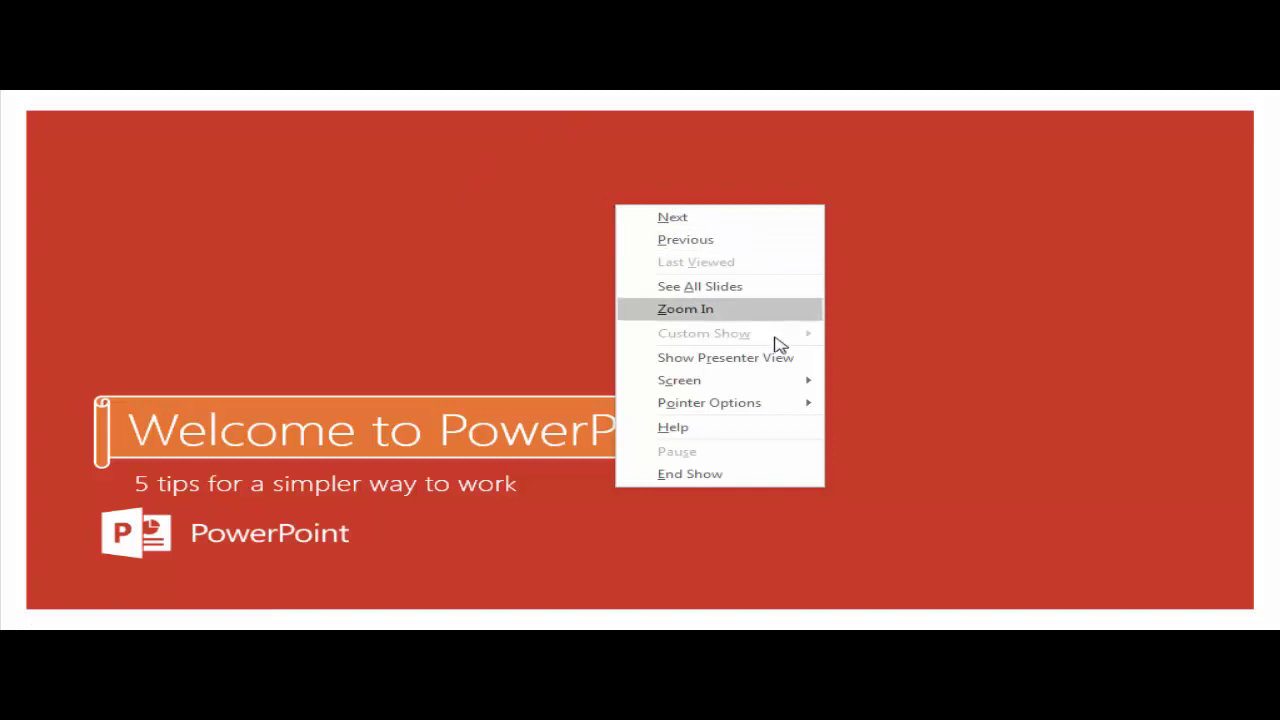
click(741, 483)
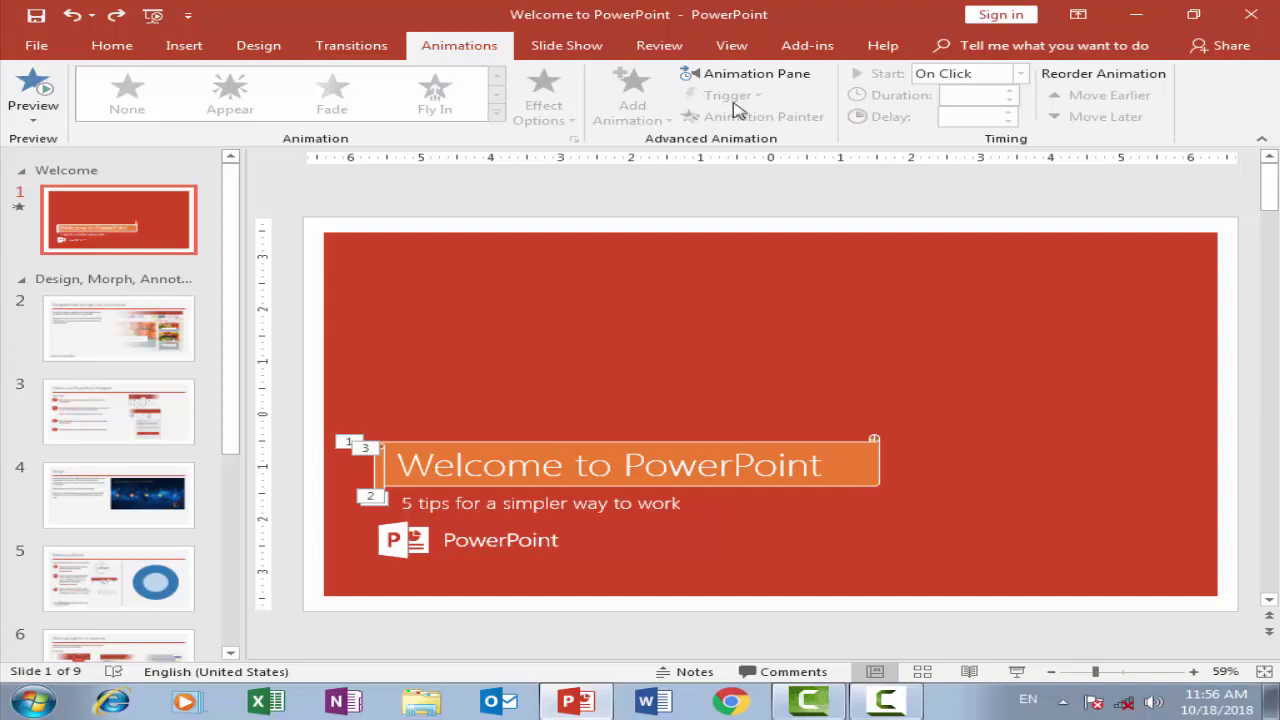
click(795, 73)
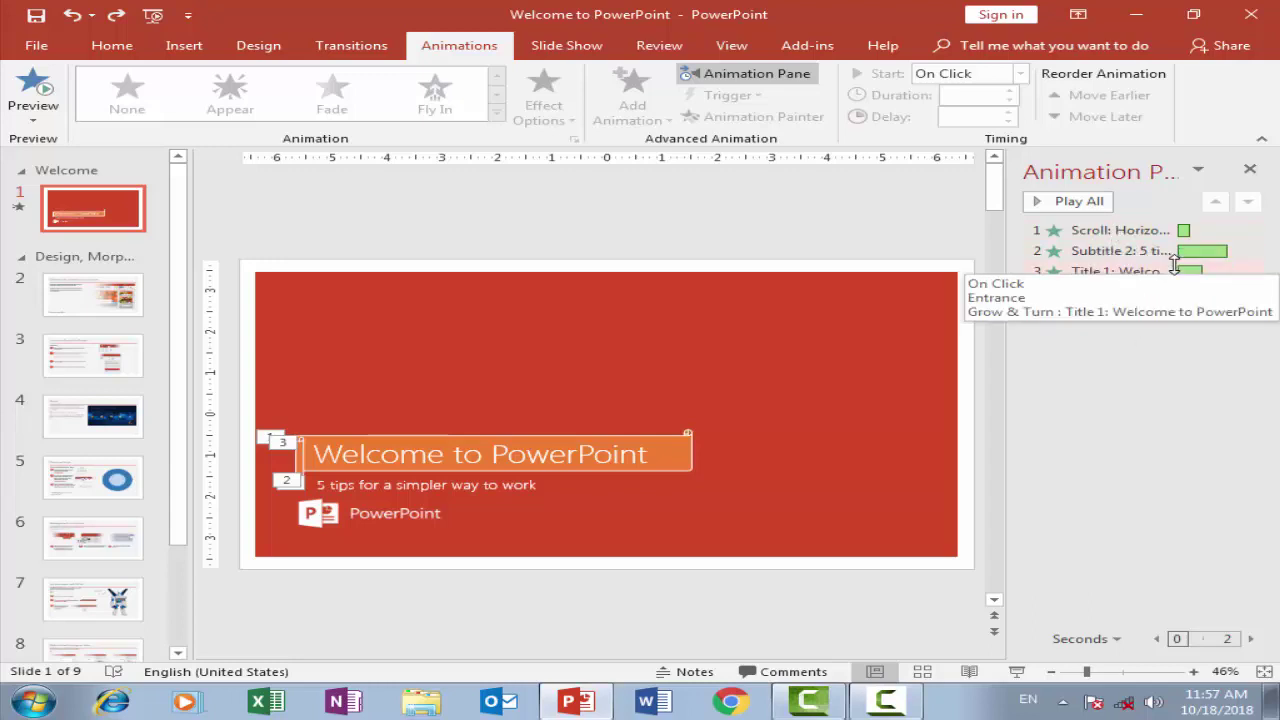
- Select all four animations in the Animation Pane, remove them, and close the pane
click(1128, 230)
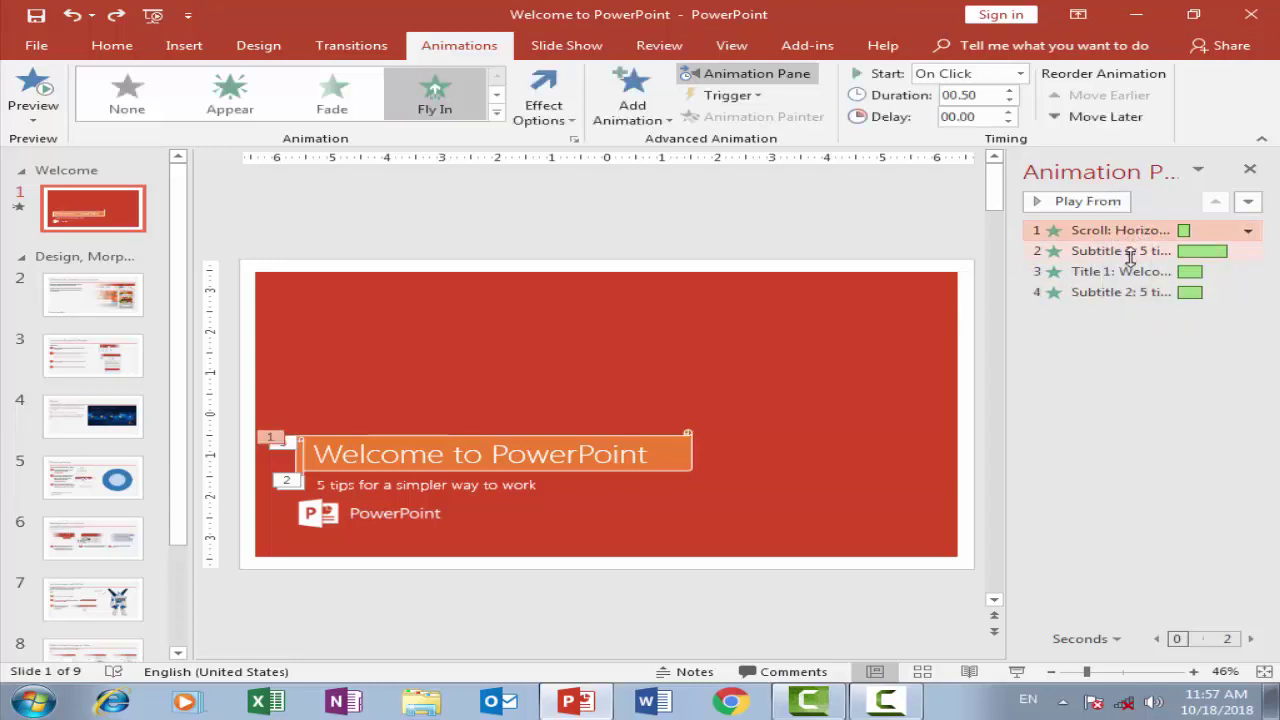
shift+click(1128, 251)
shift+click(1128, 291)
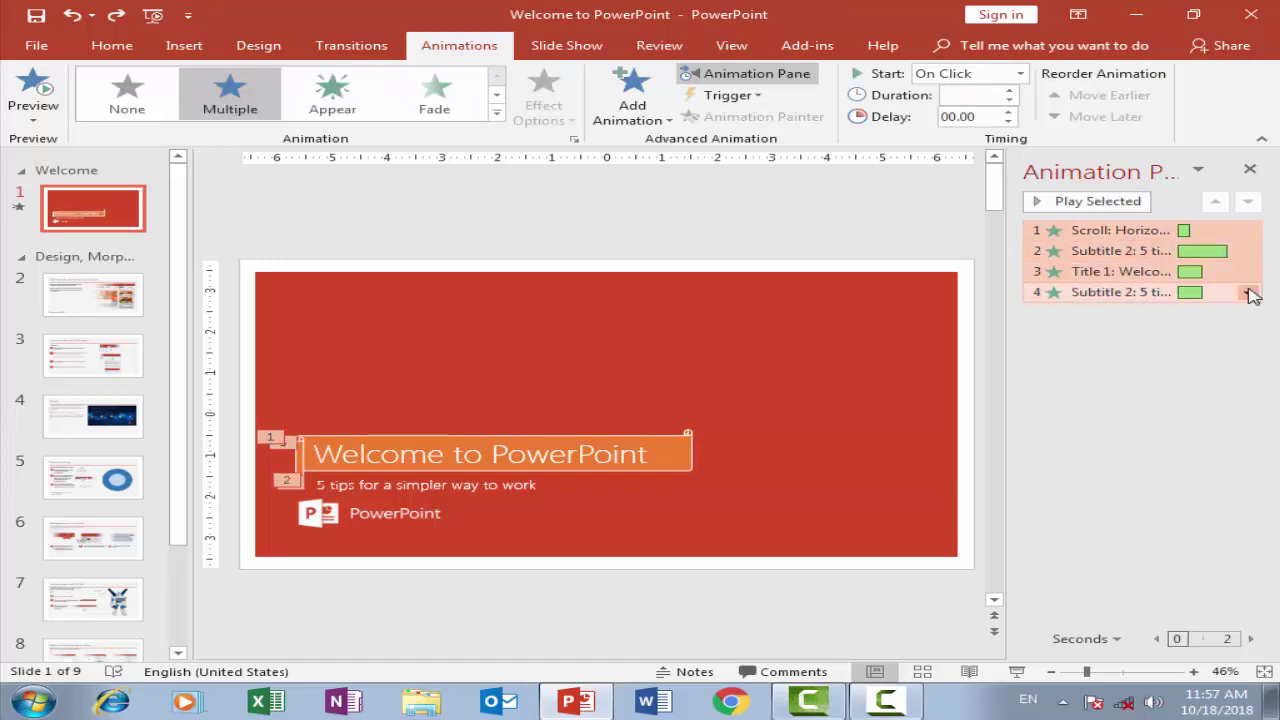
click(1248, 293)
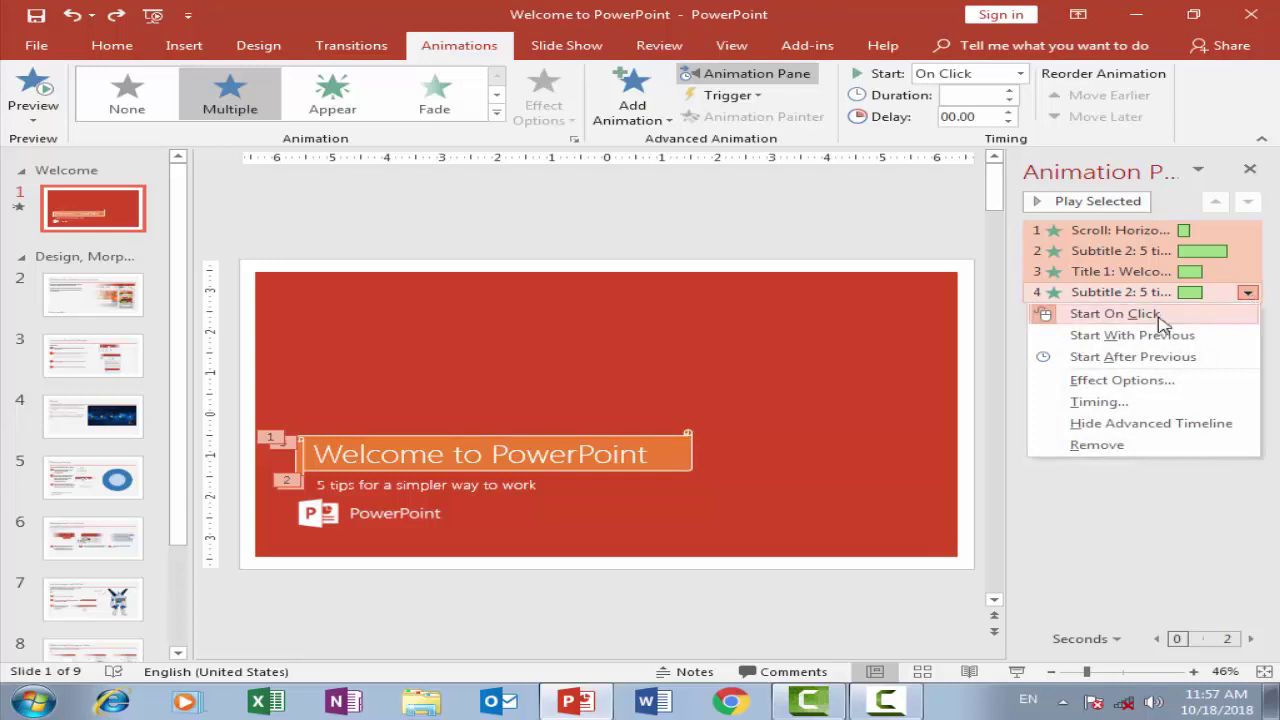
click(1095, 446)
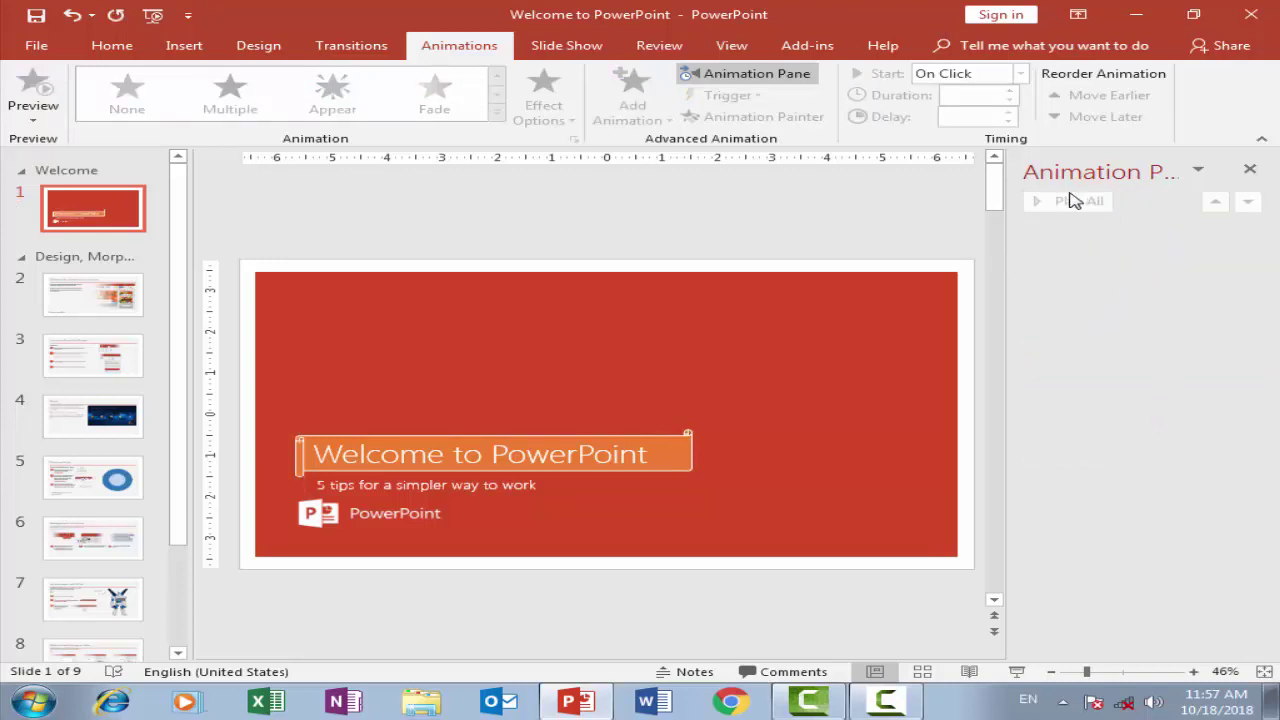
click(1250, 169)
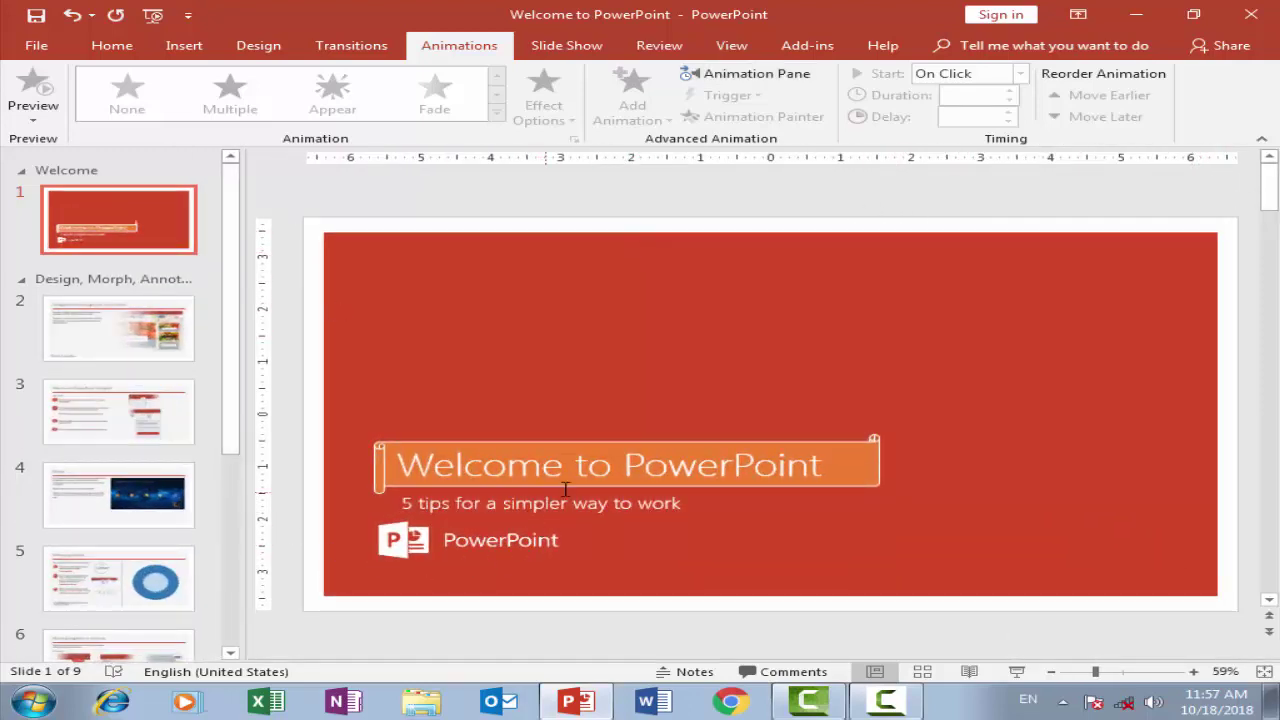
- Drag the orange banner upward so it sits above the Welcome to PowerPoint title
click(870, 462)
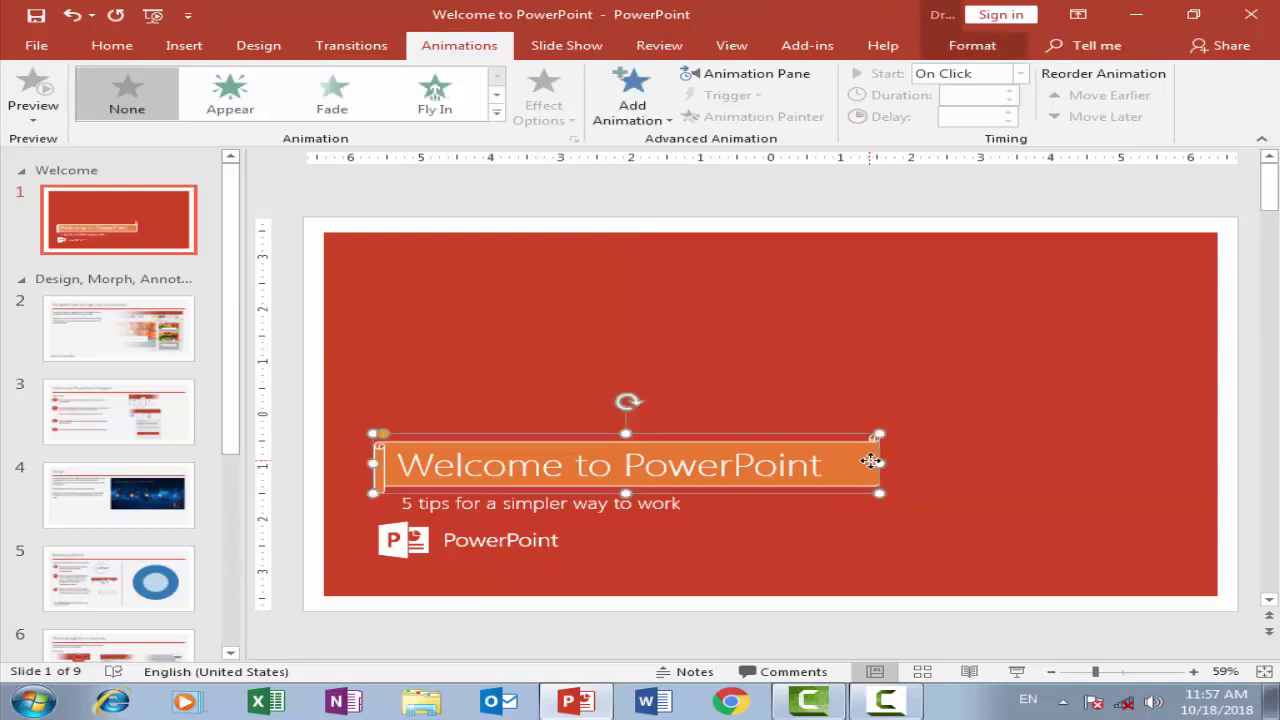
drag(870, 462, 909, 343)
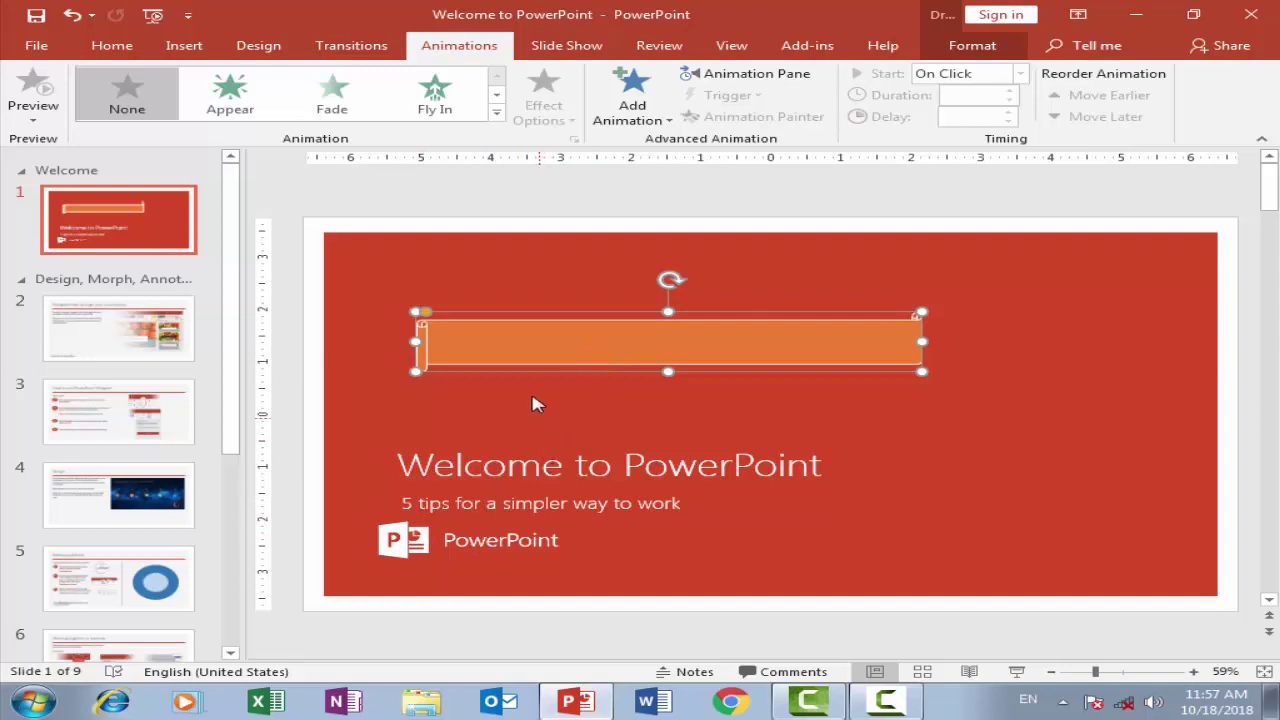
- Apply the Wheel entrance effect from the animation gallery to the orange banner
click(496, 111)
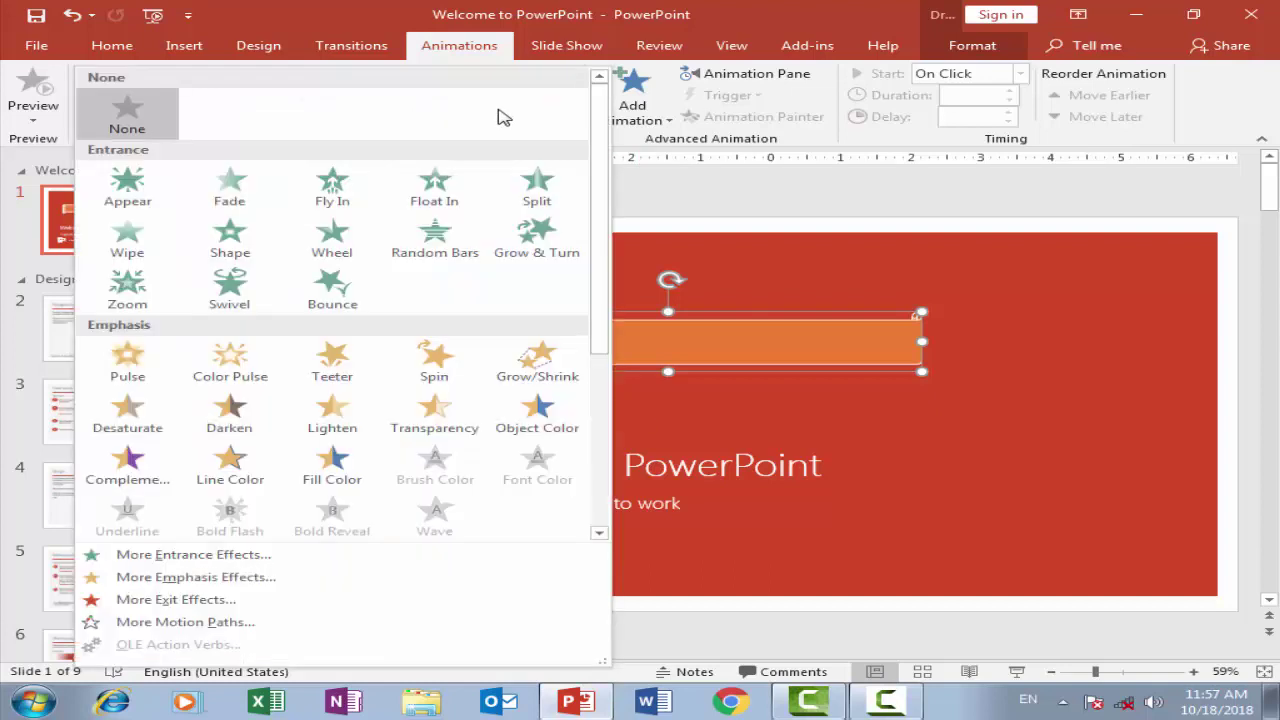
click(360, 256)
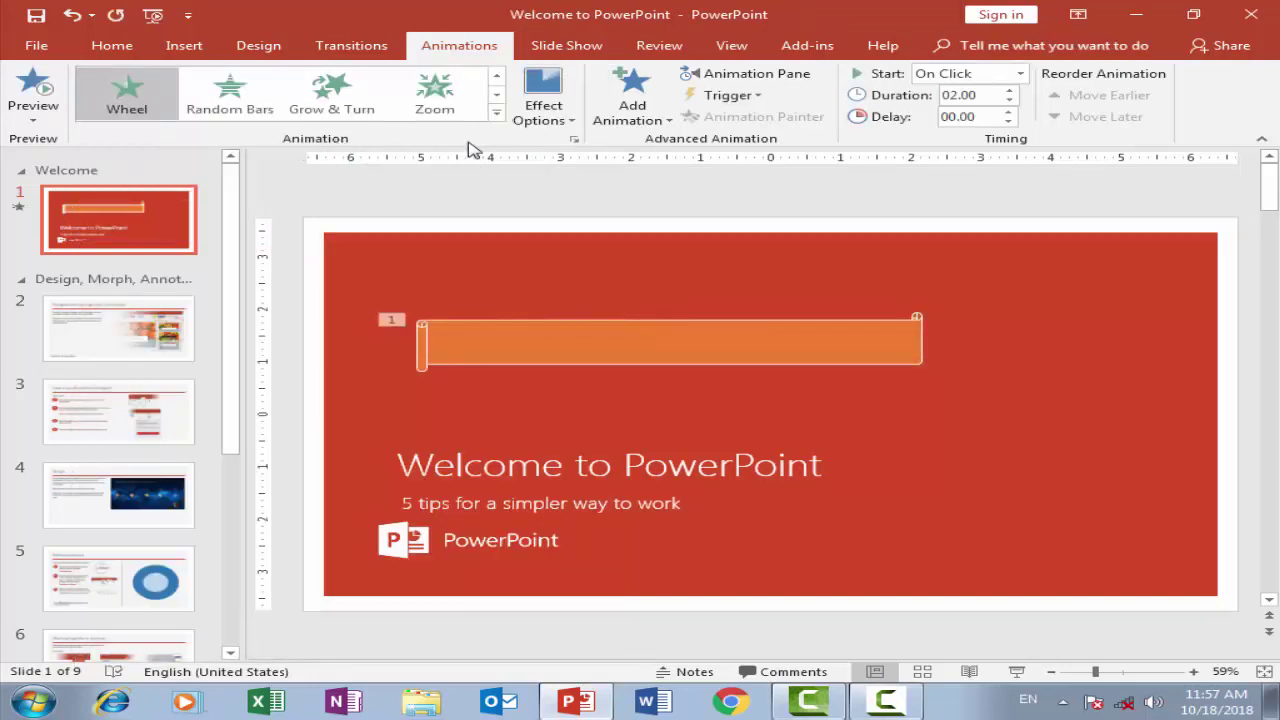
click(496, 118)
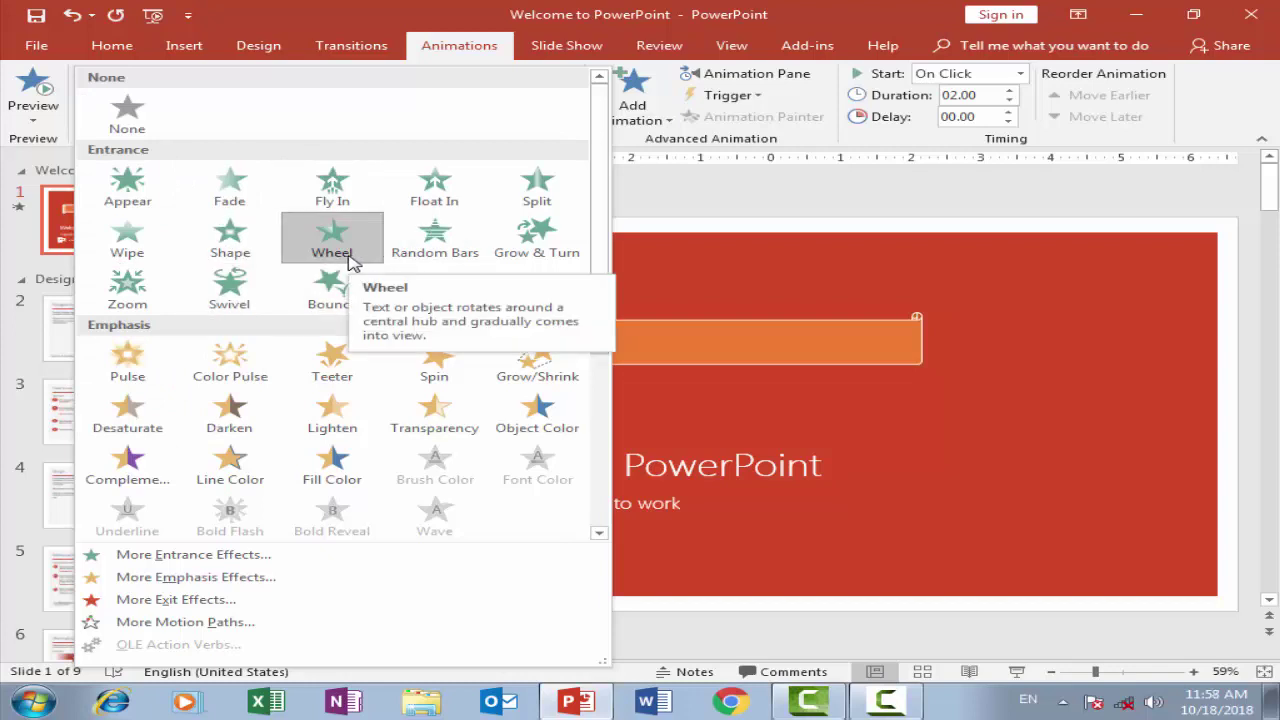
click(345, 255)
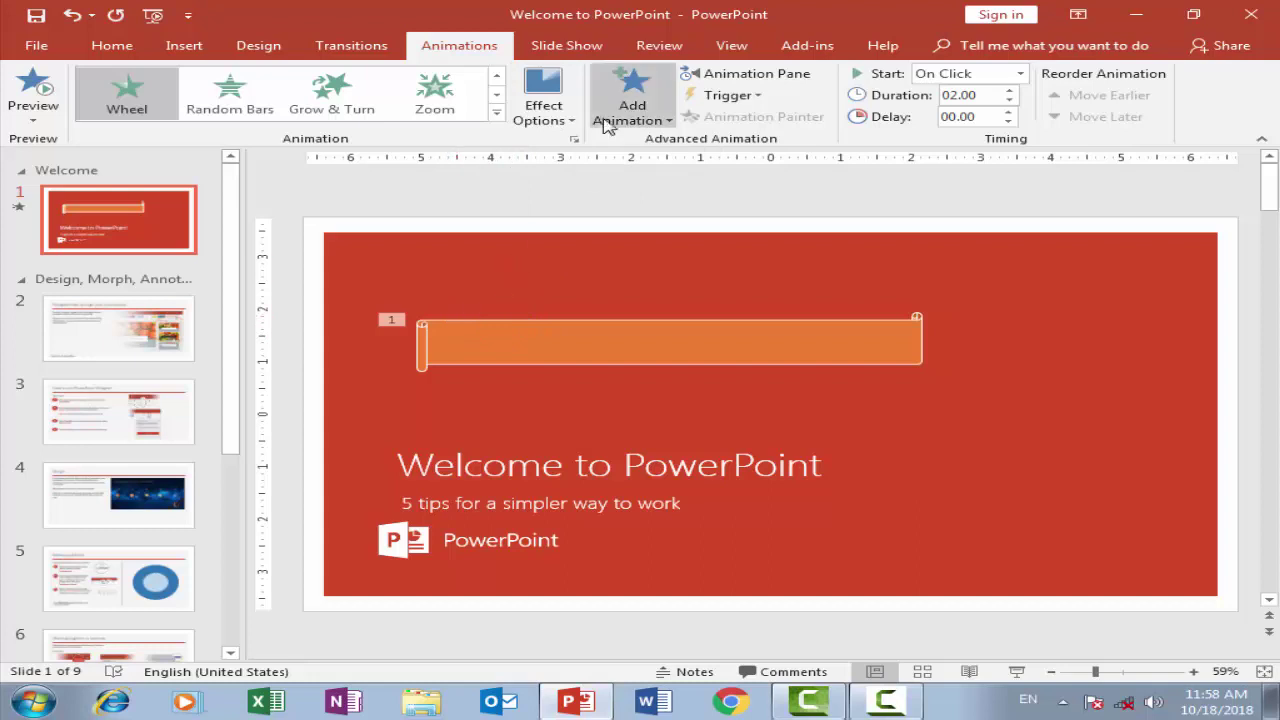
click(568, 121)
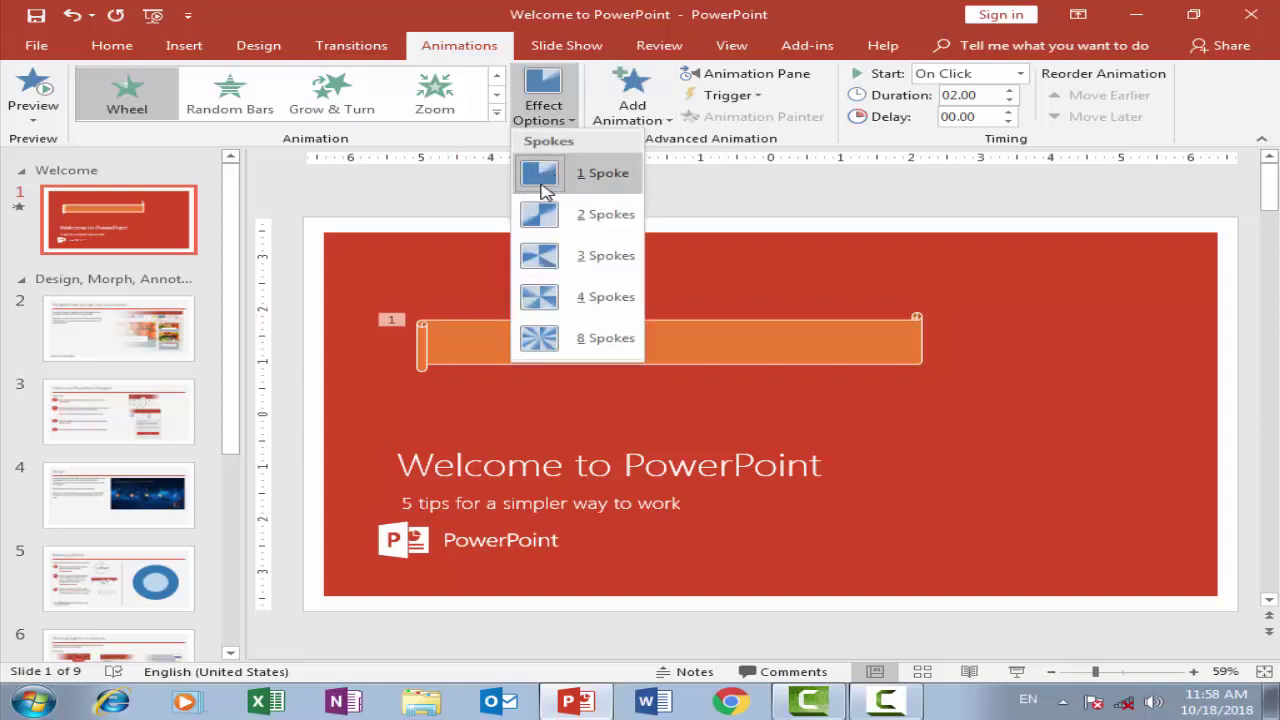
- Preview the banner's Wheel entrance, then set its effect options to 3 spokes
click(40, 97)
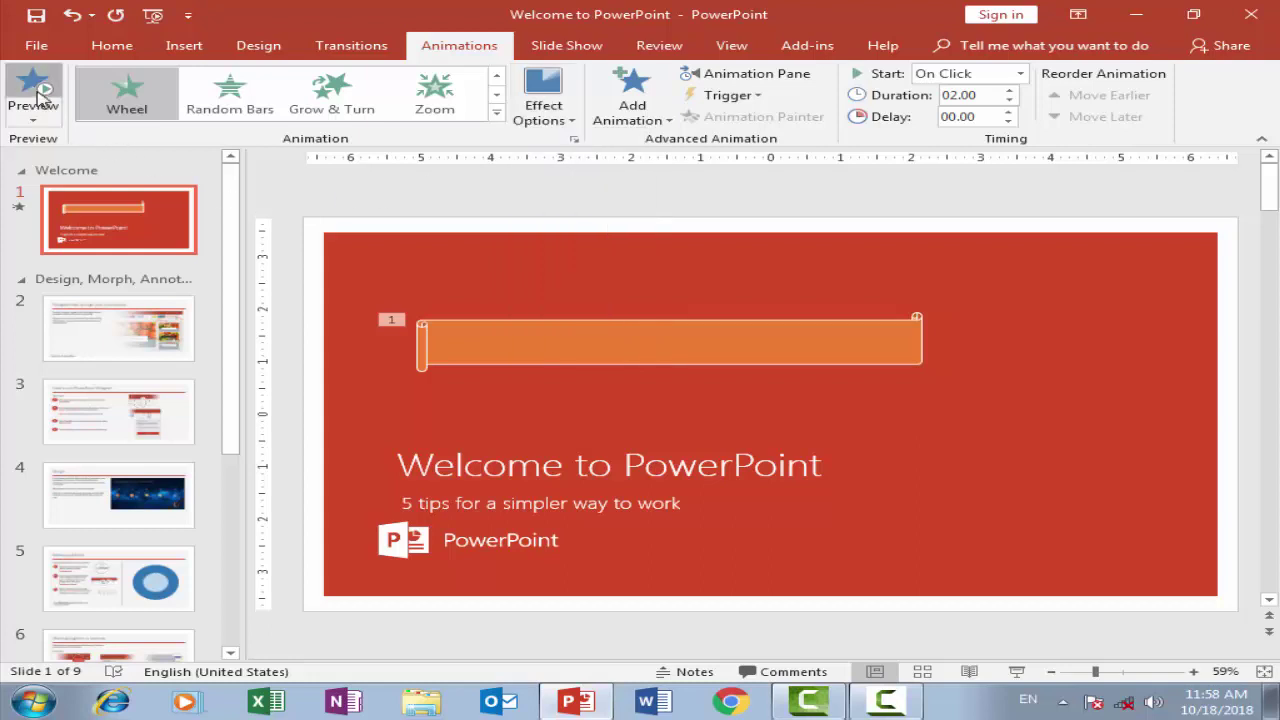
click(40, 97)
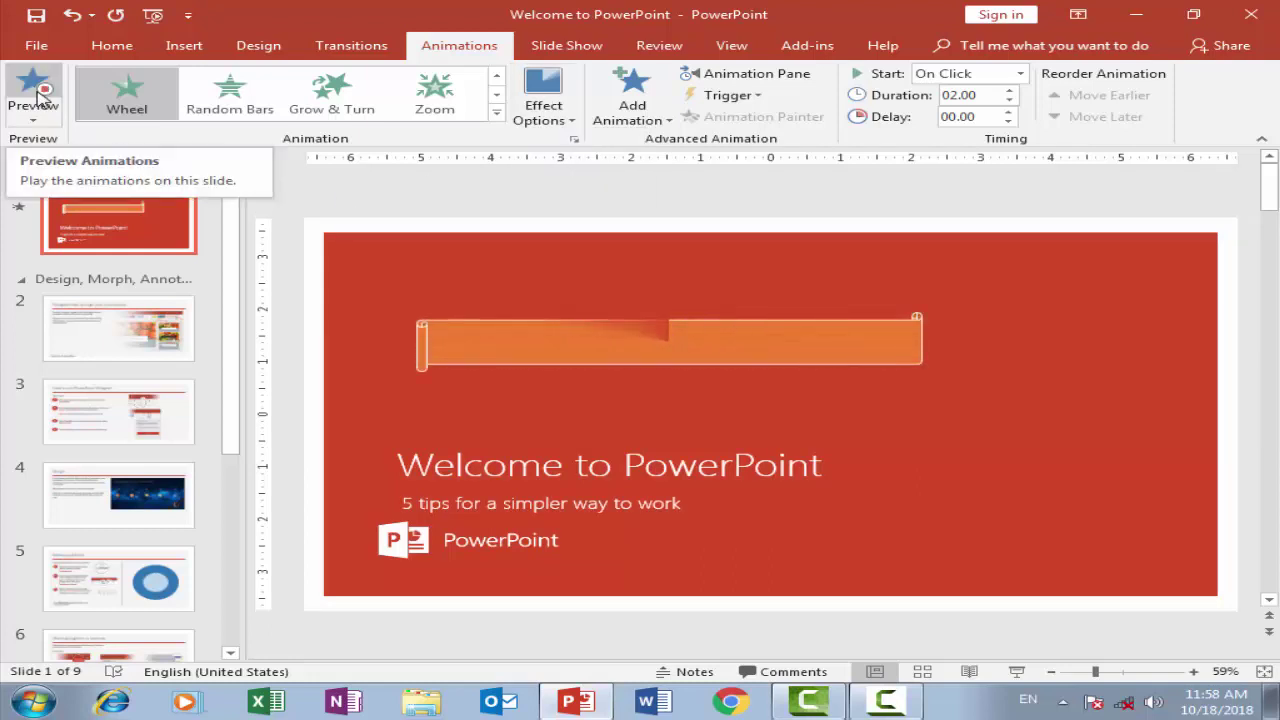
click(565, 125)
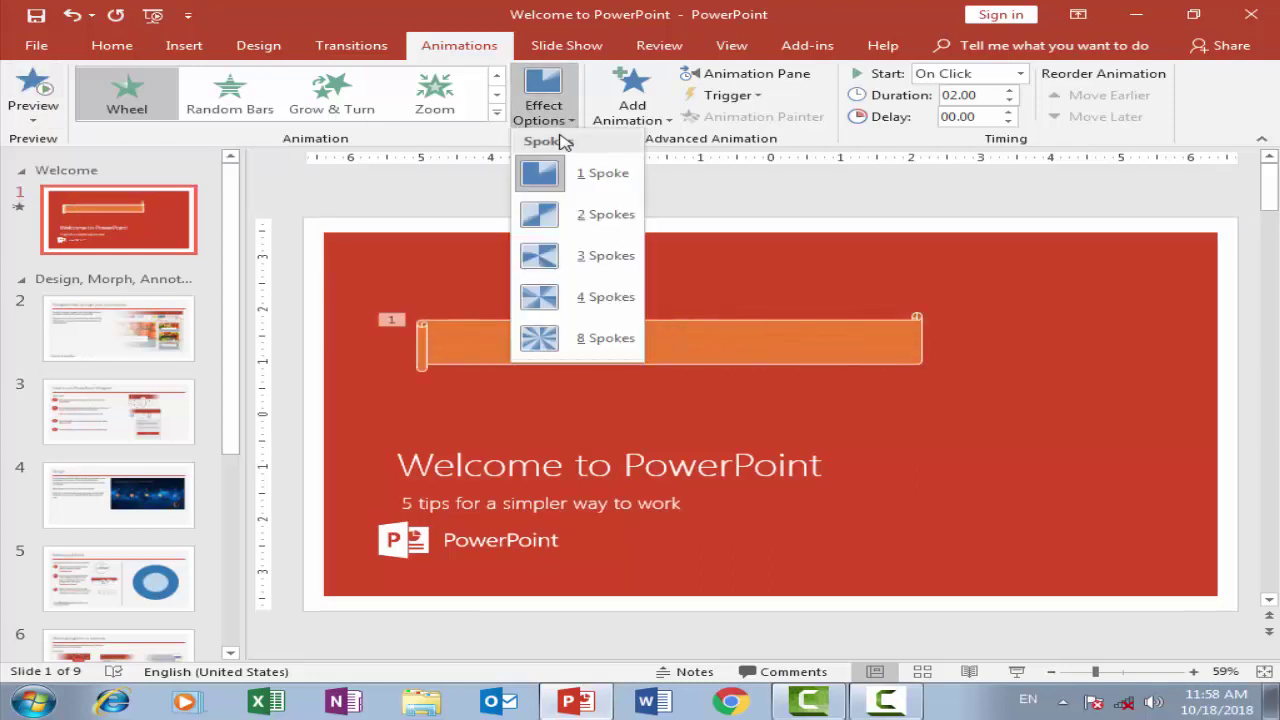
click(587, 216)
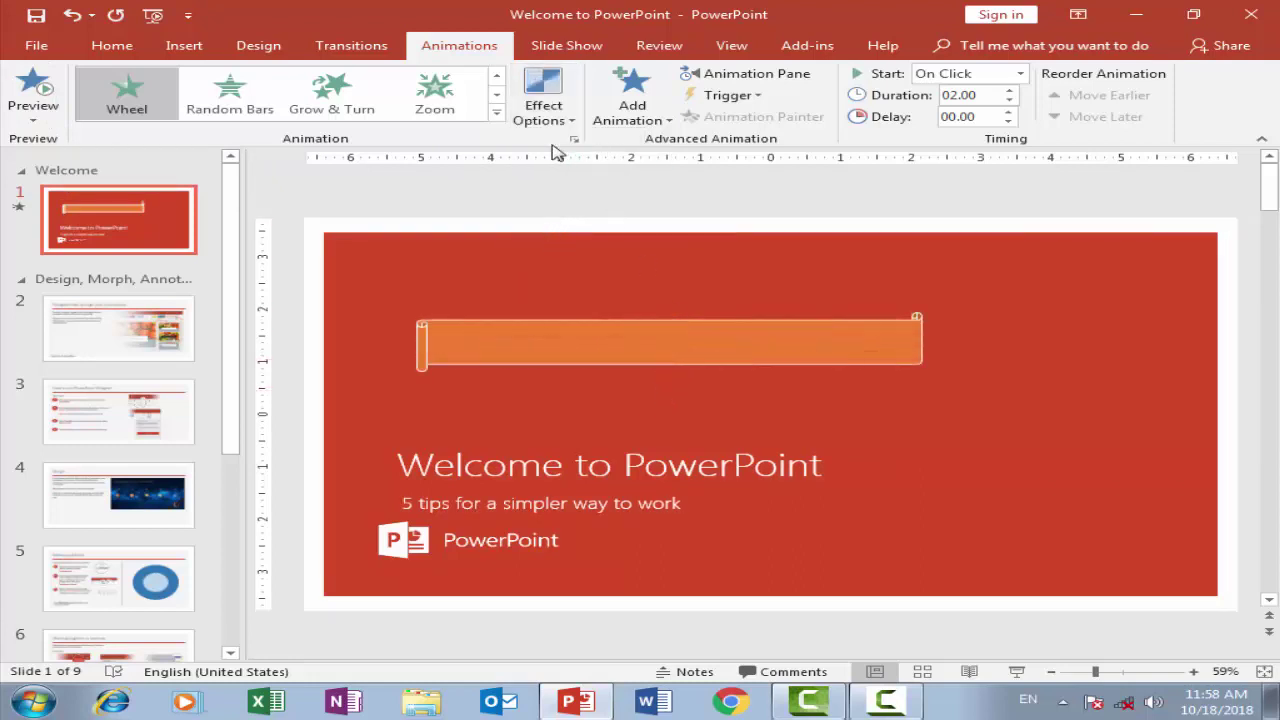
click(571, 118)
click(575, 256)
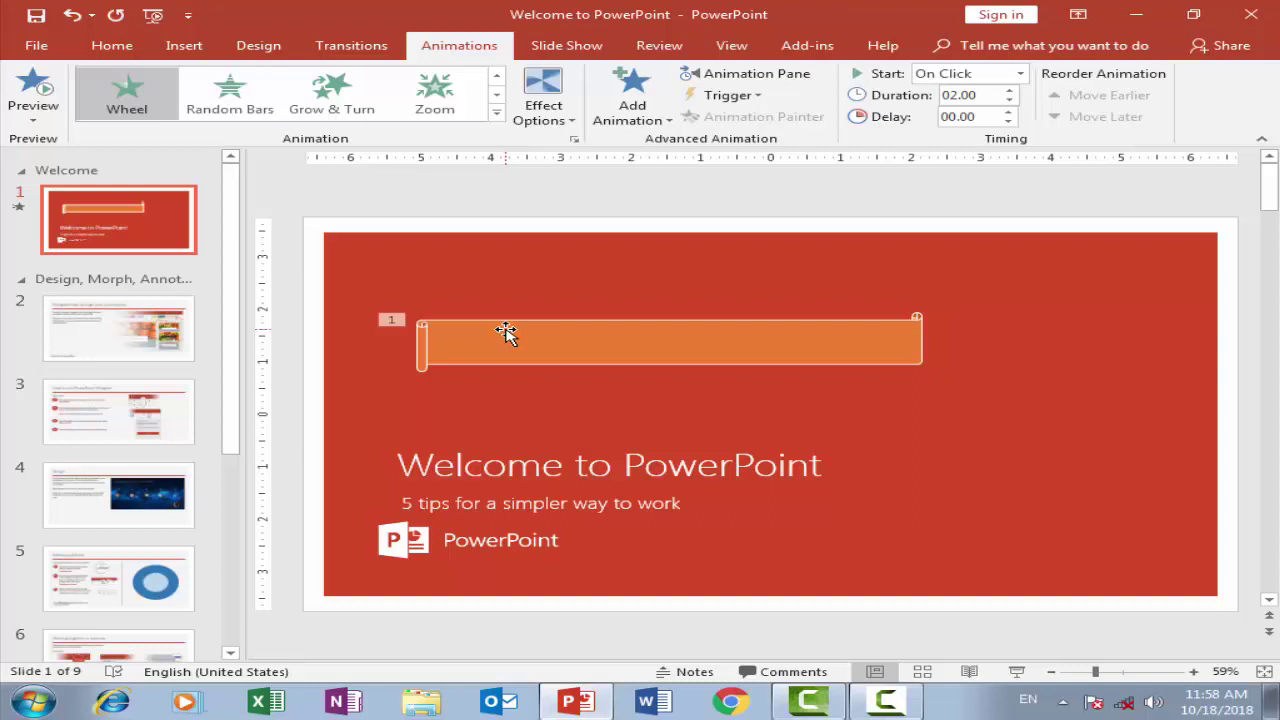
- Give the Welcome title a Fly In entrance plus a second entrance effect
click(500, 470)
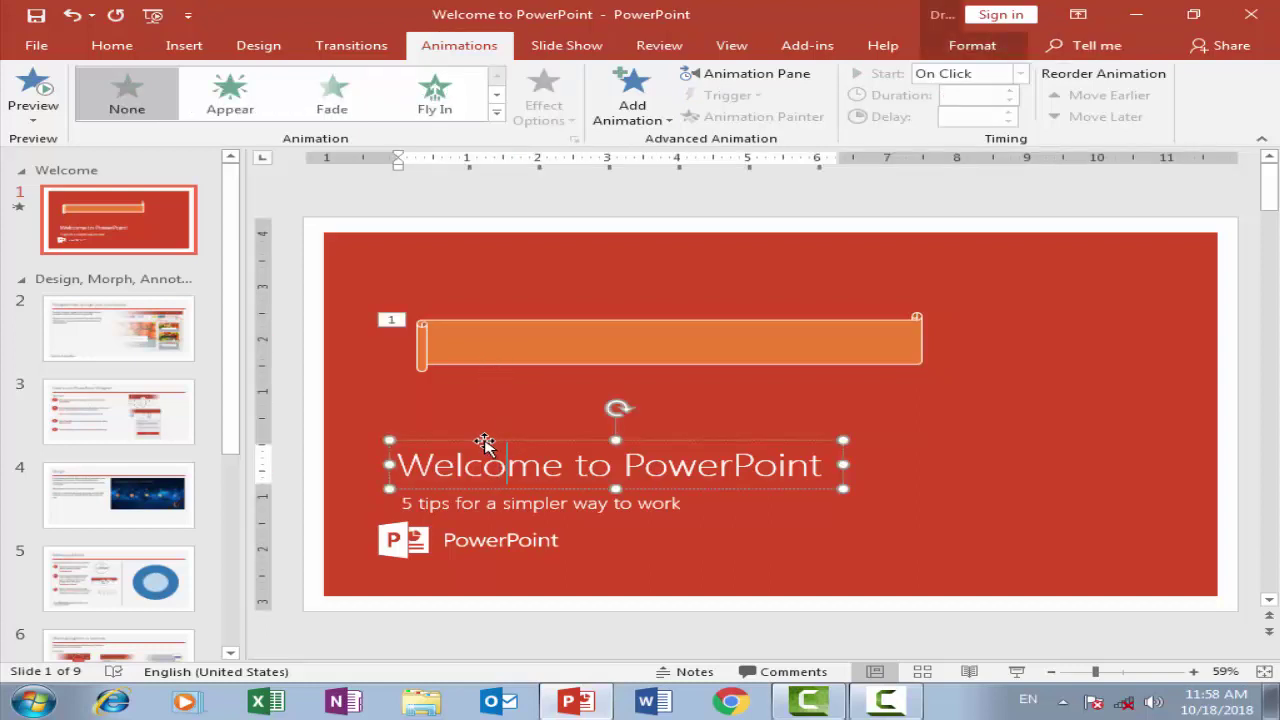
click(484, 443)
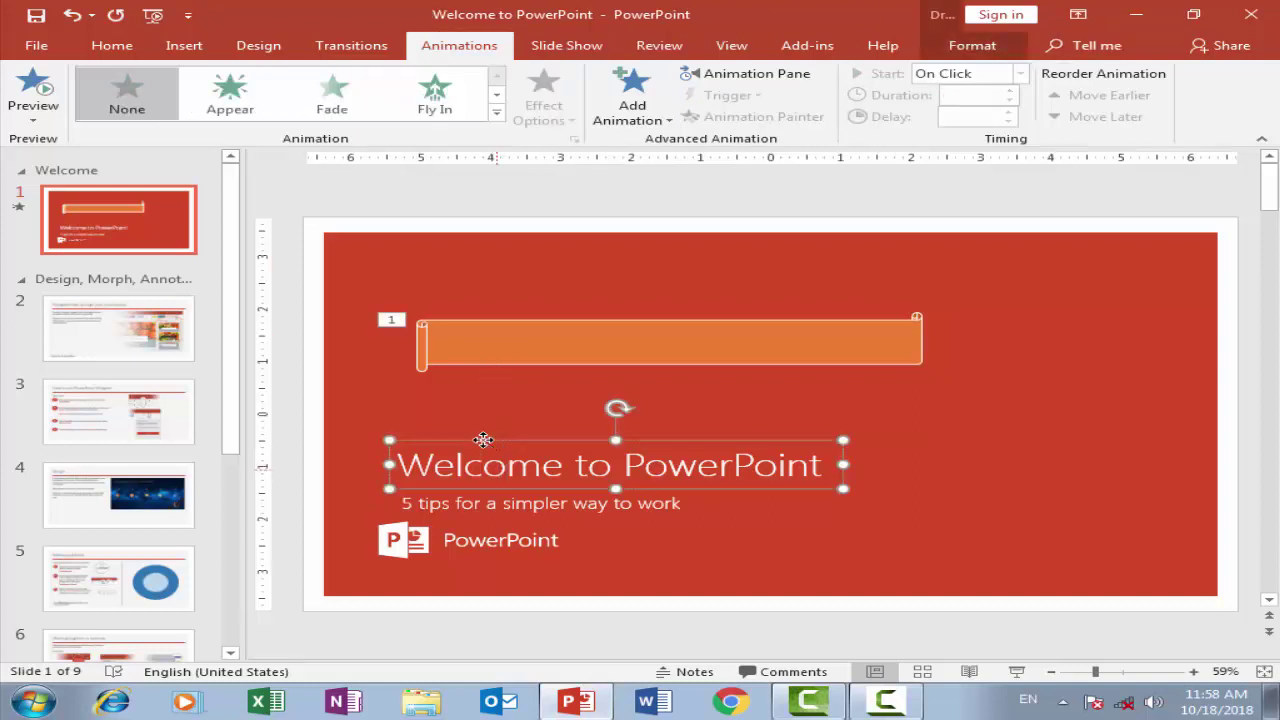
click(456, 116)
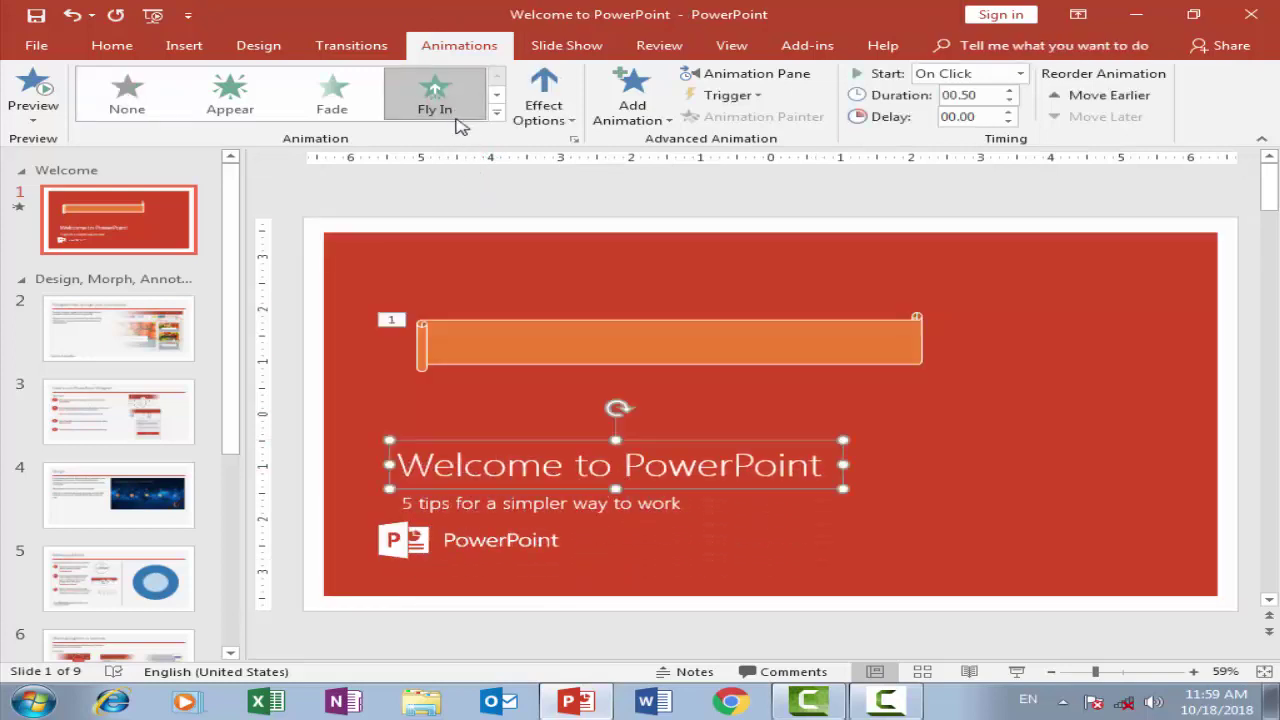
click(517, 194)
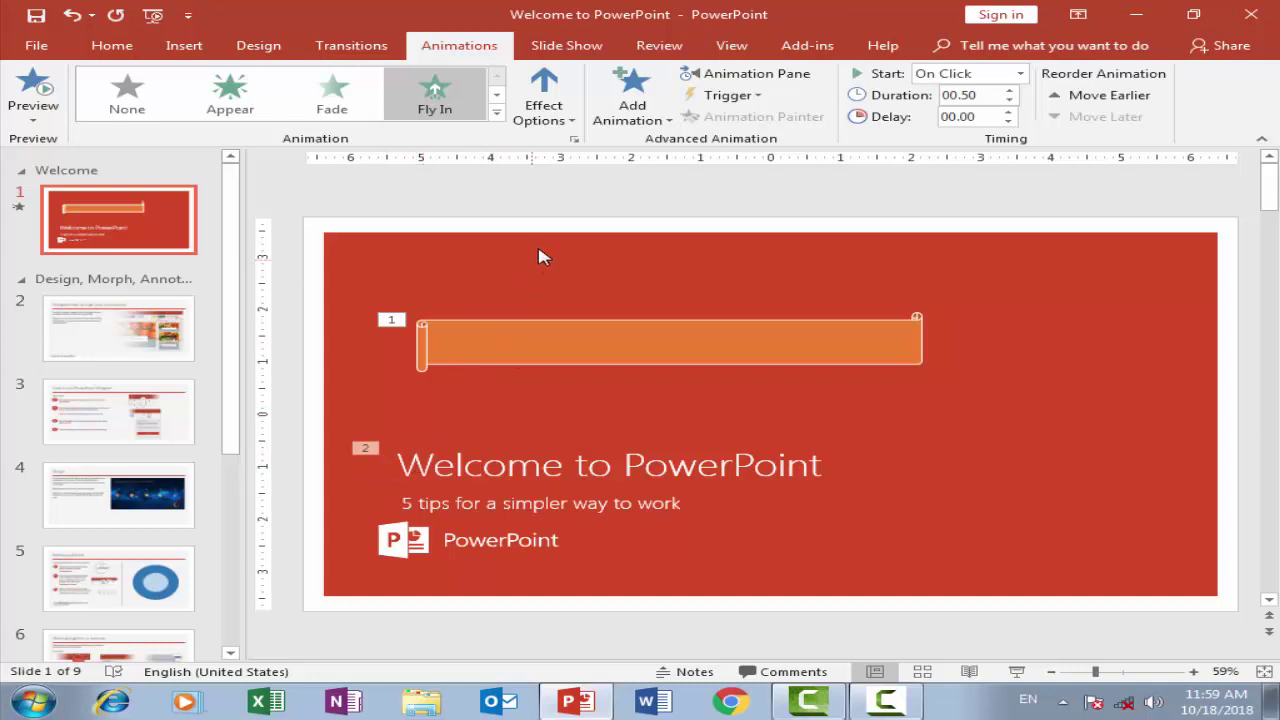
click(668, 120)
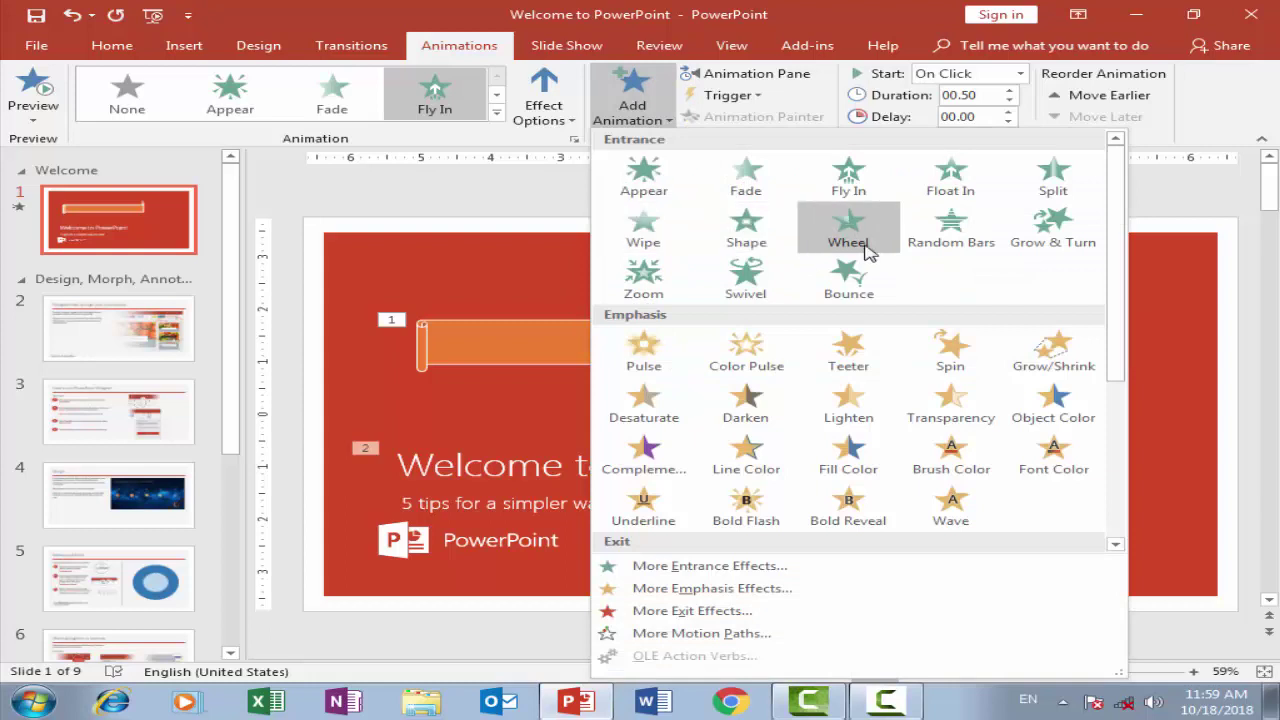
click(951, 238)
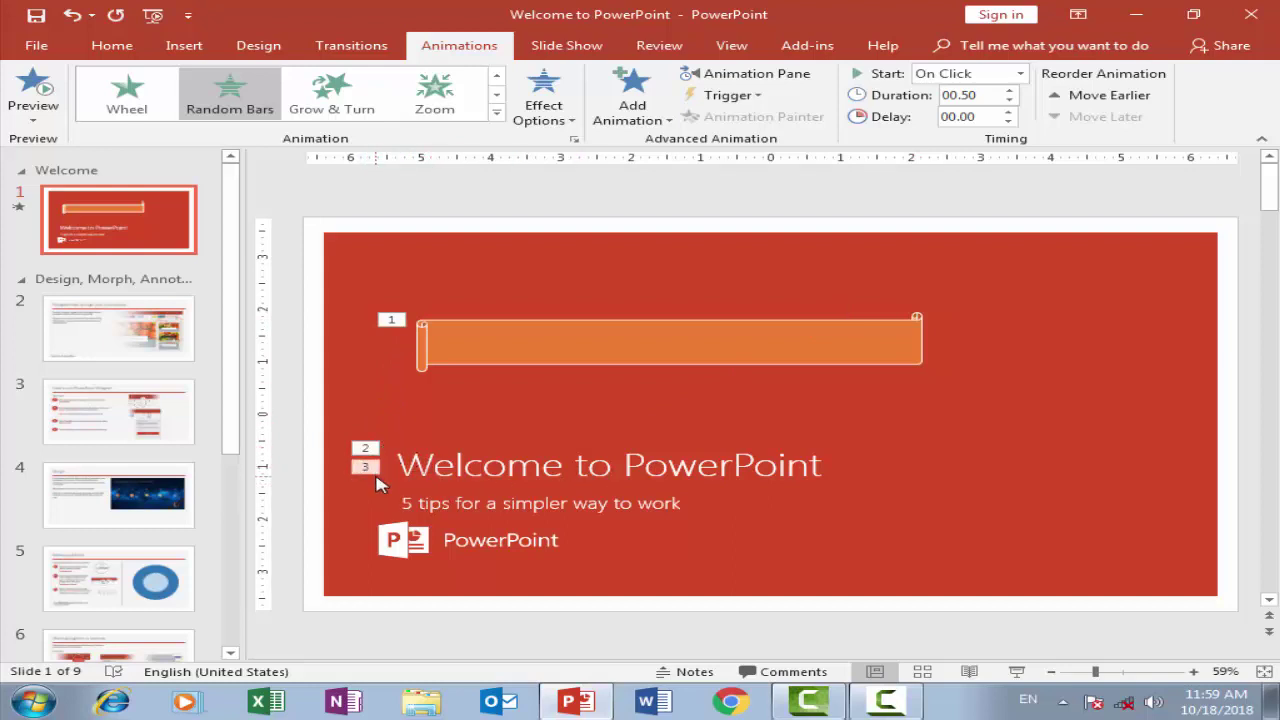
- Copy the title's animations onto the subtitle text box with Animation Painter
click(432, 495)
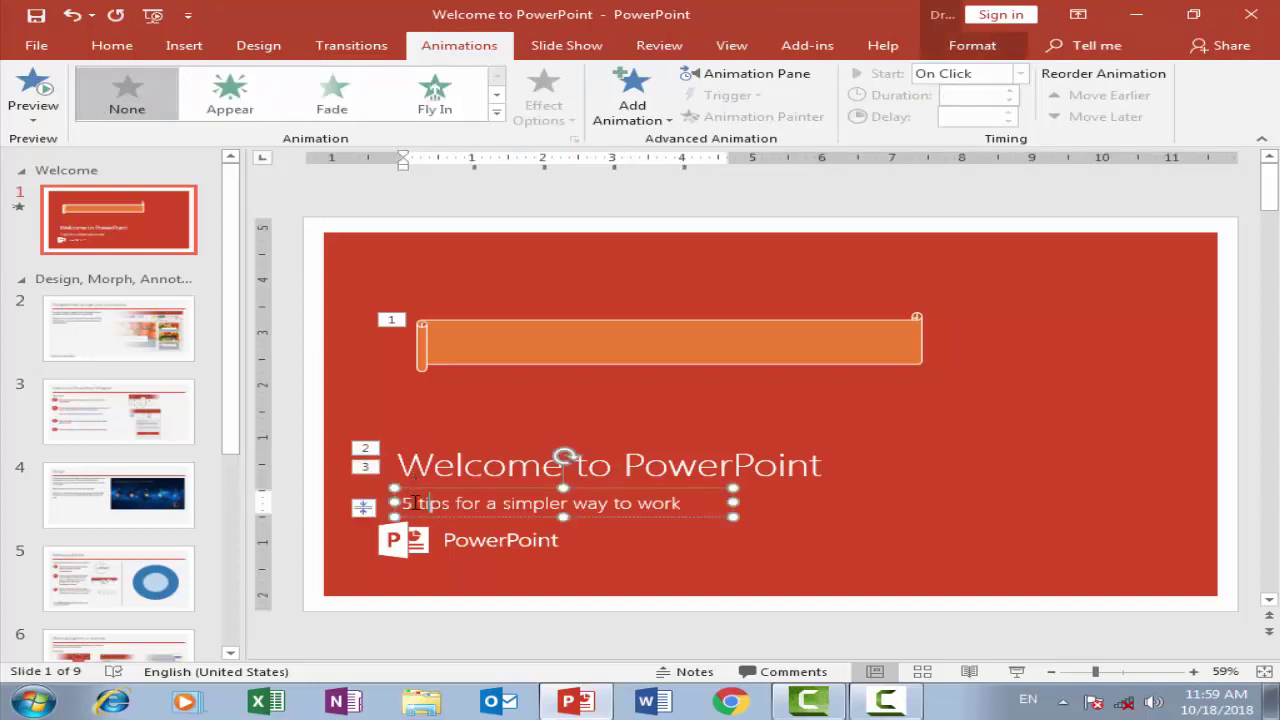
click(428, 470)
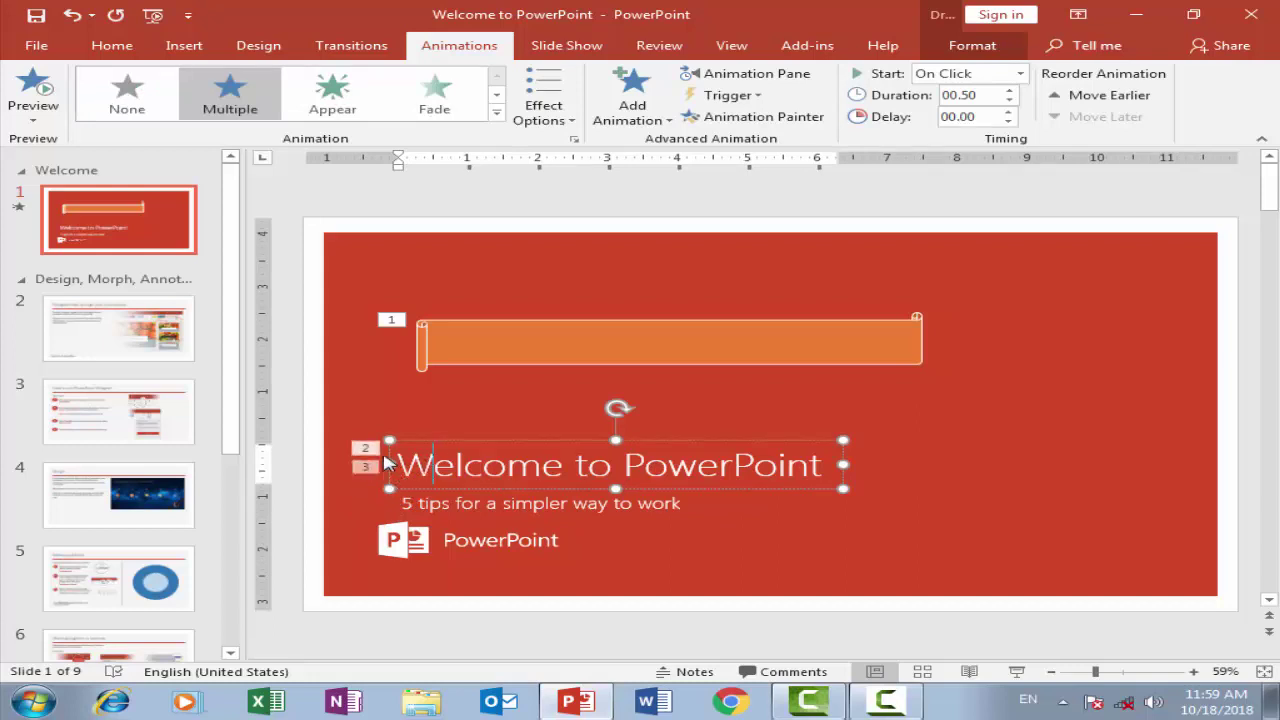
click(420, 498)
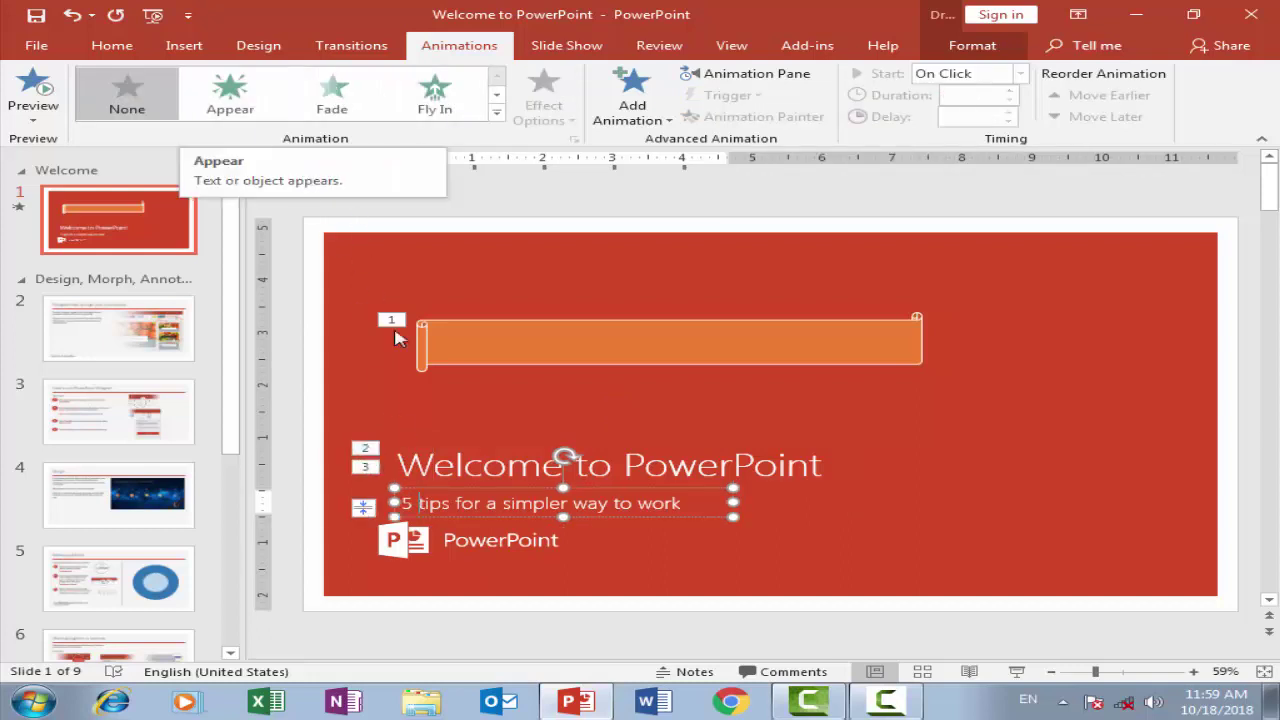
click(443, 464)
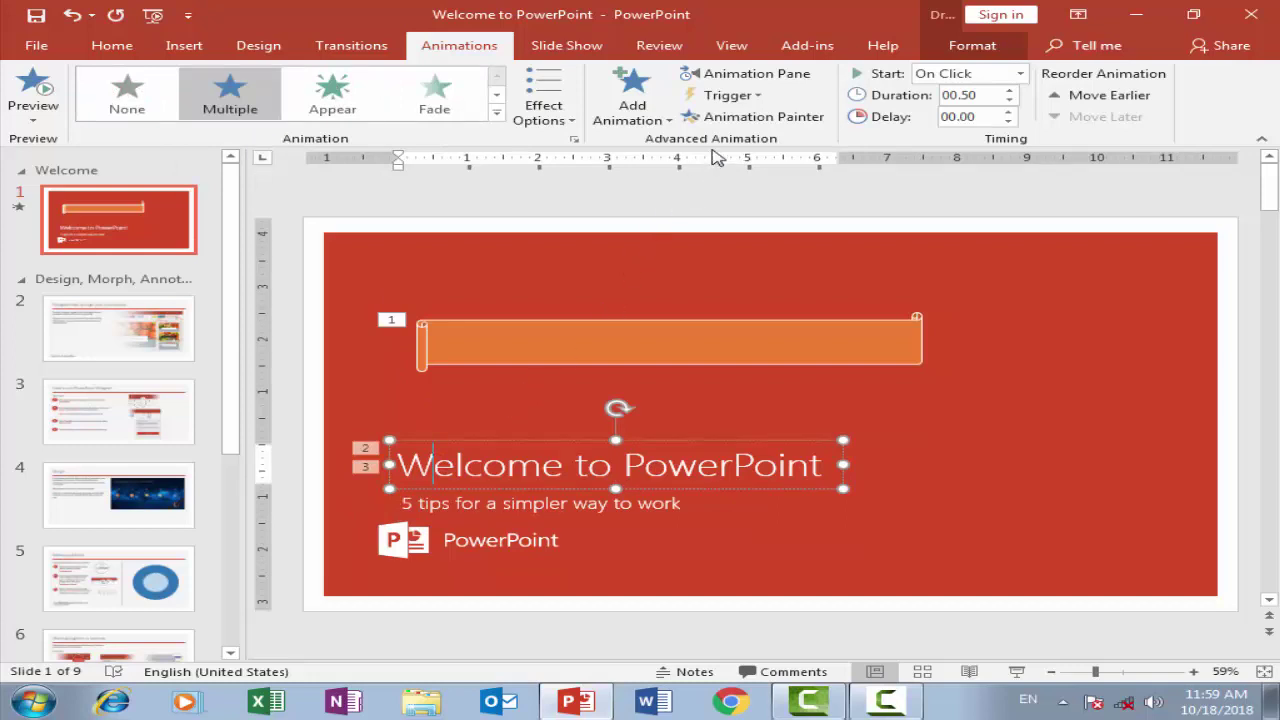
click(750, 118)
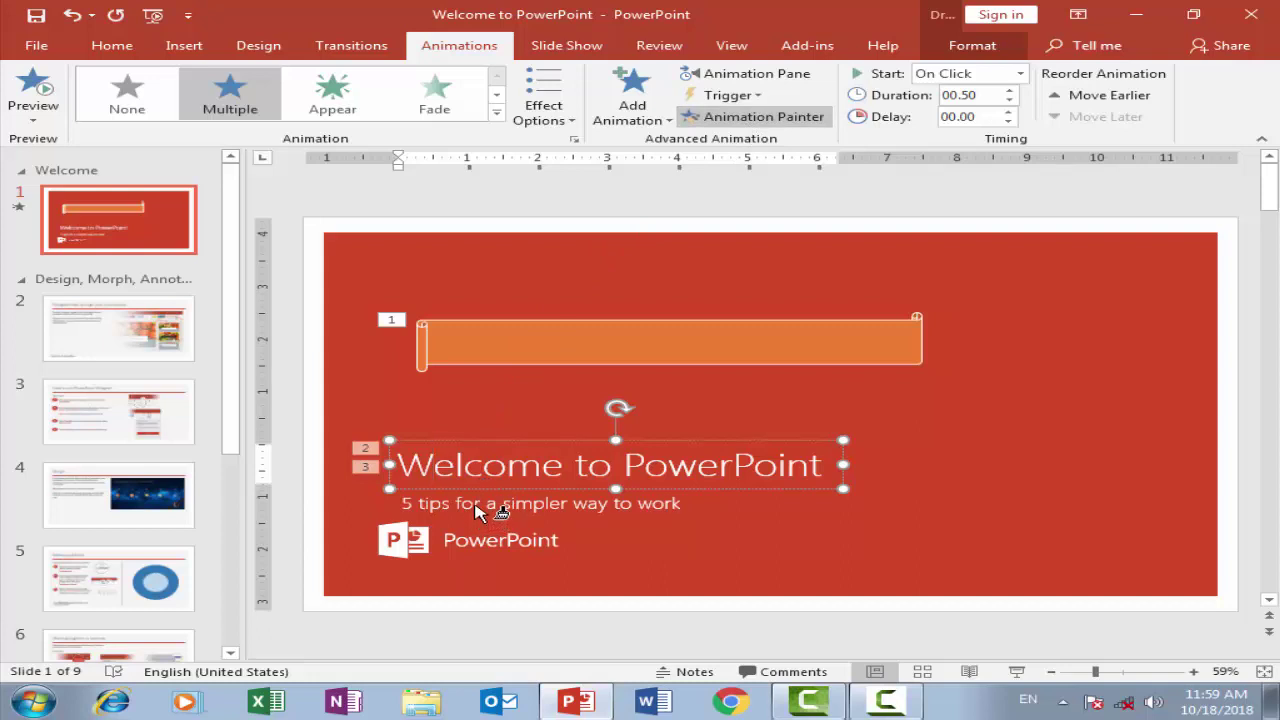
click(476, 510)
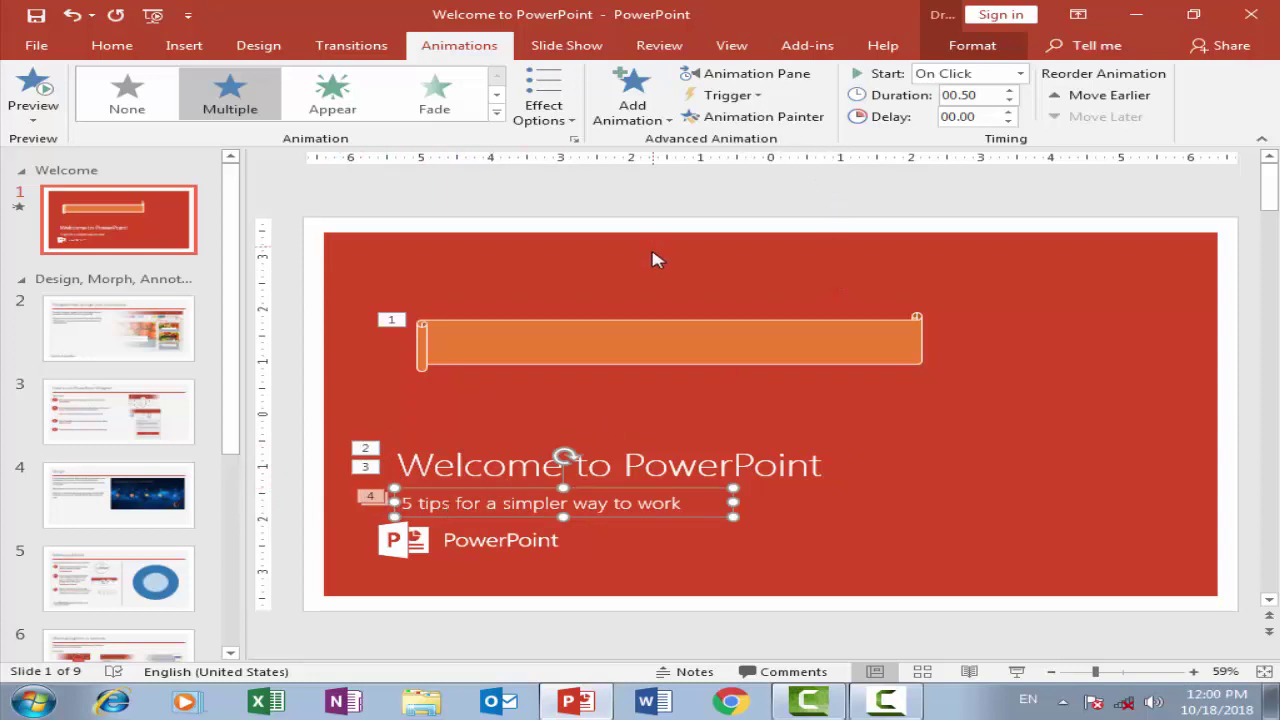
- Drag the orange banner back down behind the title and start the slide show
click(572, 340)
drag(608, 352, 564, 462)
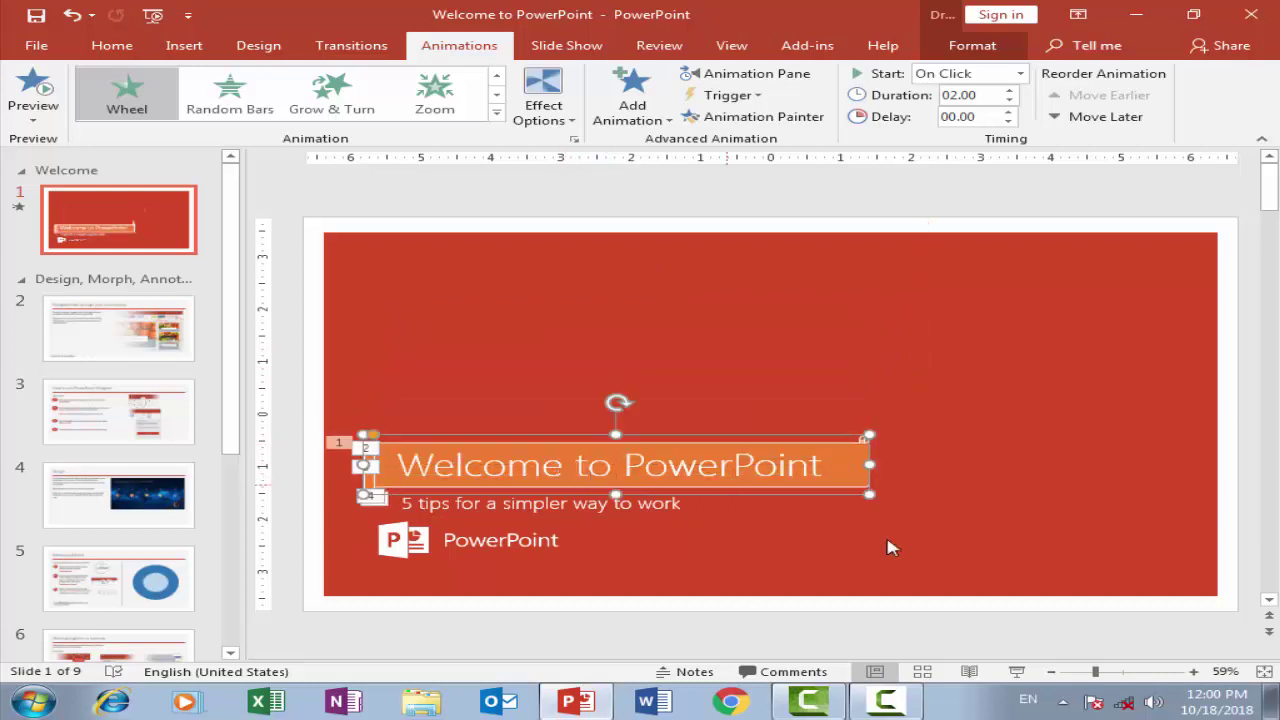
click(1016, 672)
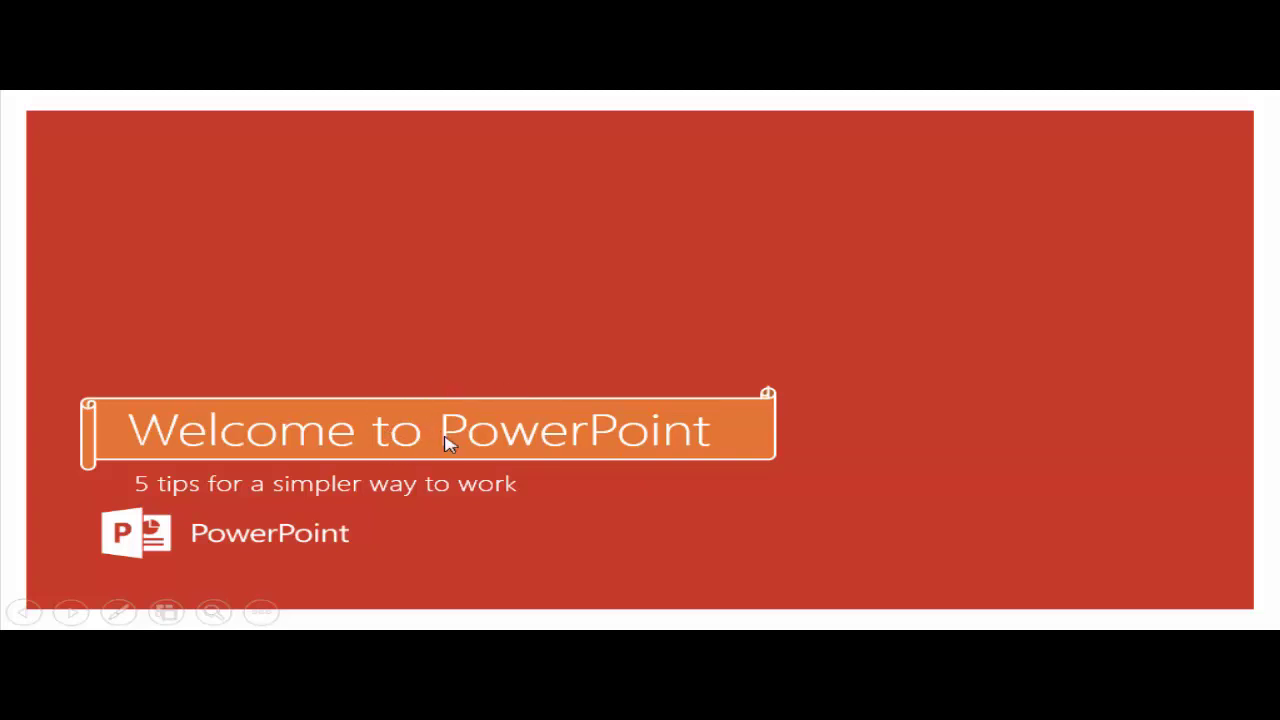
- End the slide show via End Show in the right-click menu
right_click(491, 365)
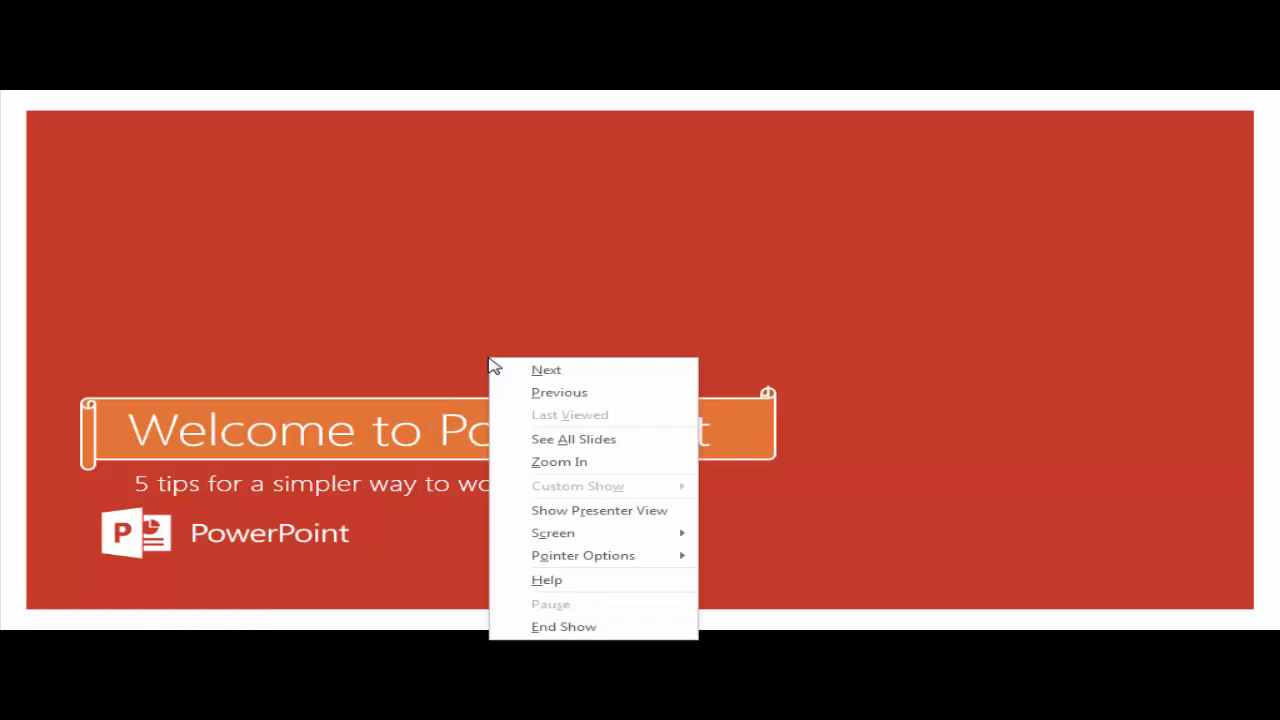
click(562, 628)
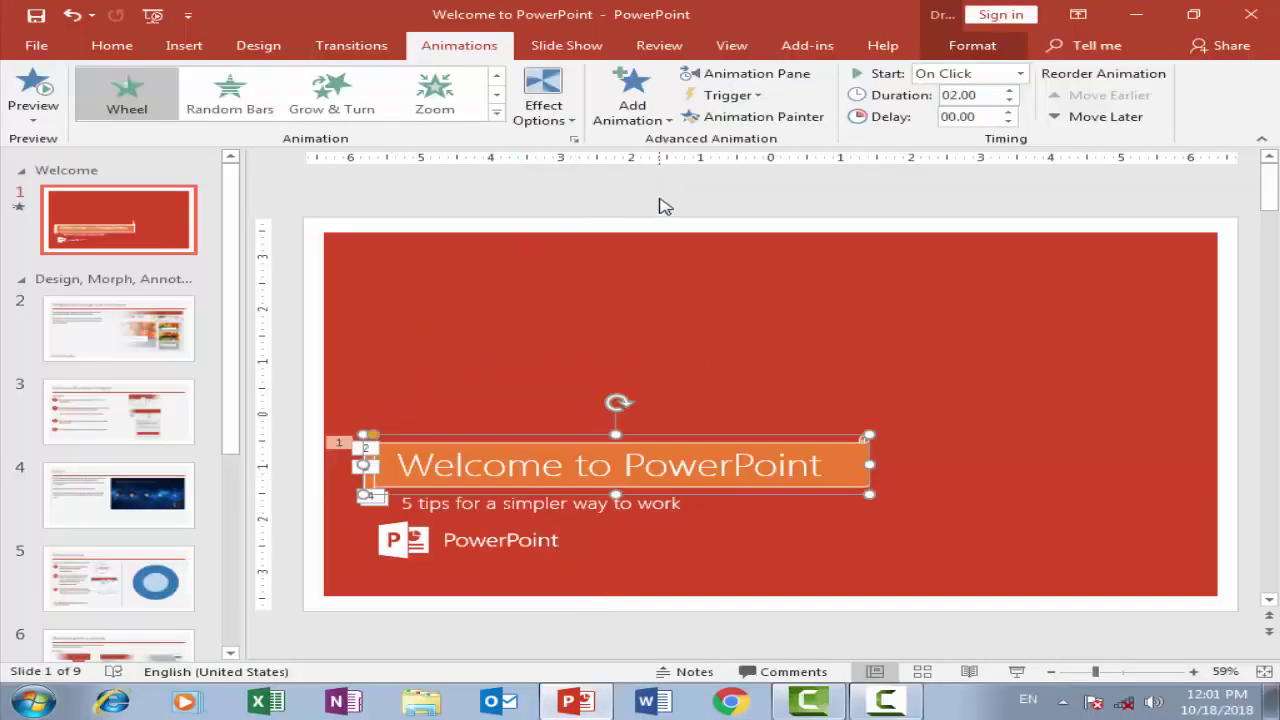
- In the Animation Pane, set the title's second animation (item 3) to Start After Previous
click(776, 75)
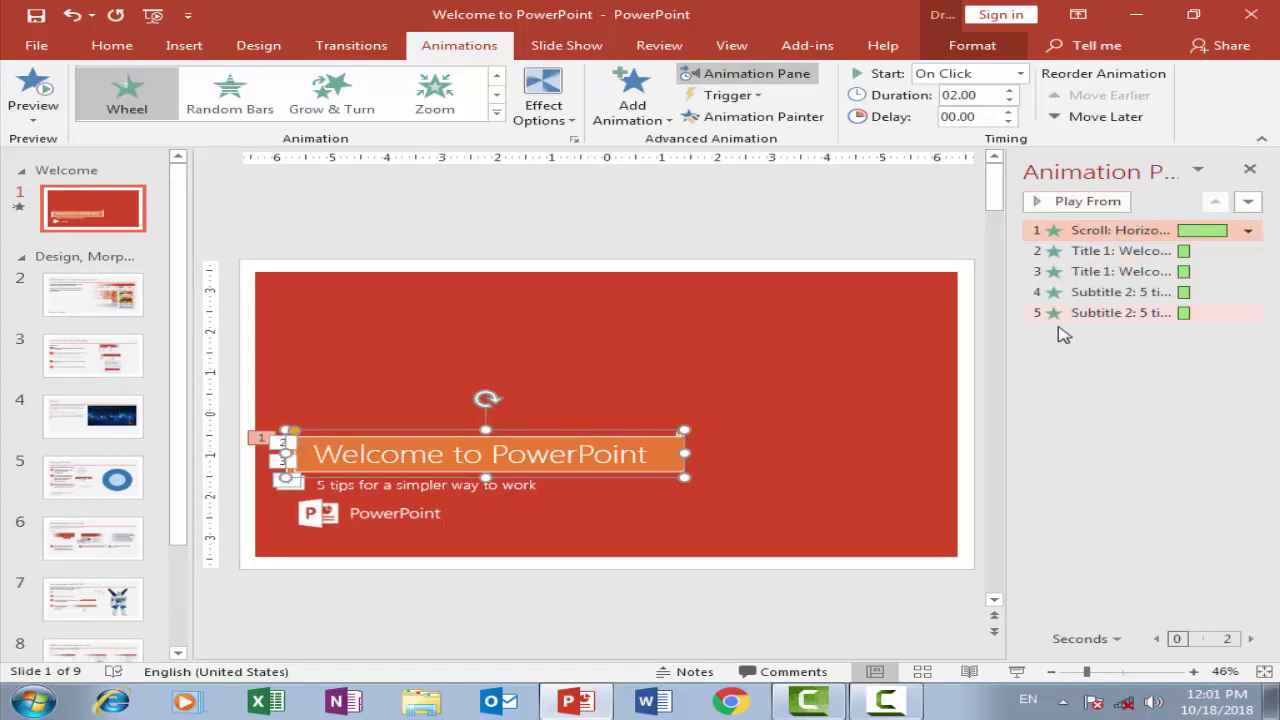
click(1160, 278)
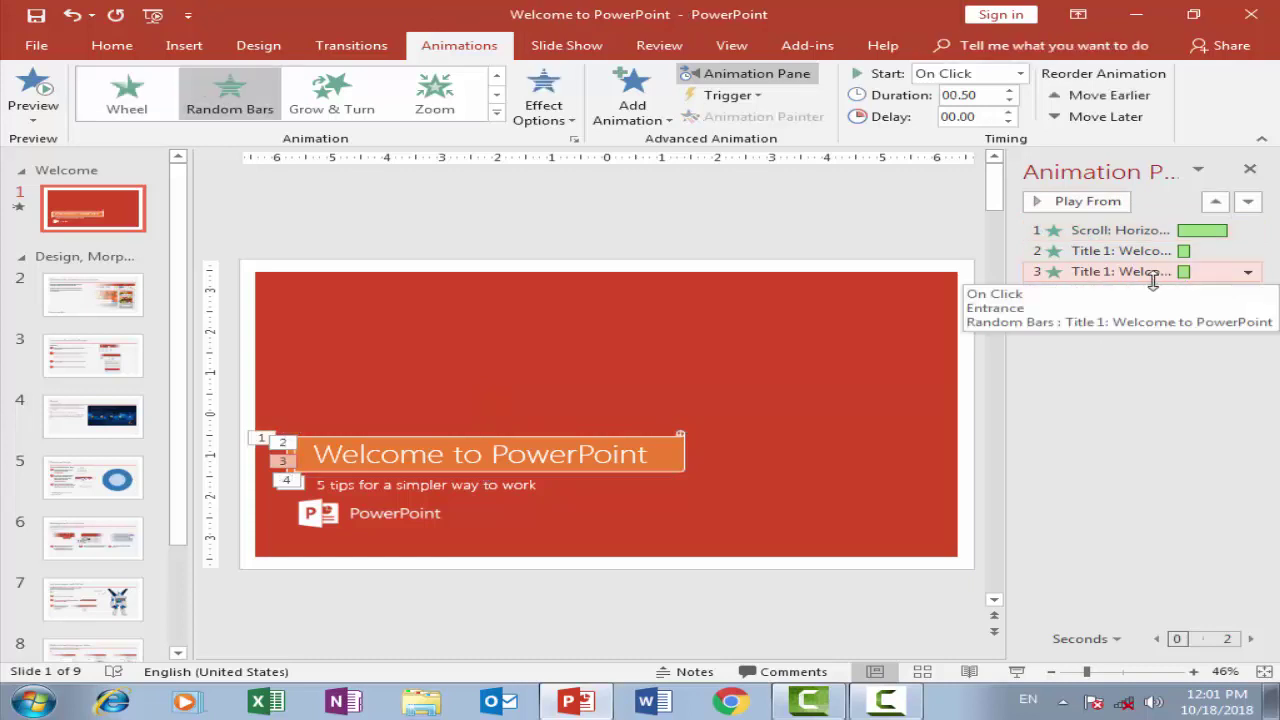
click(1249, 278)
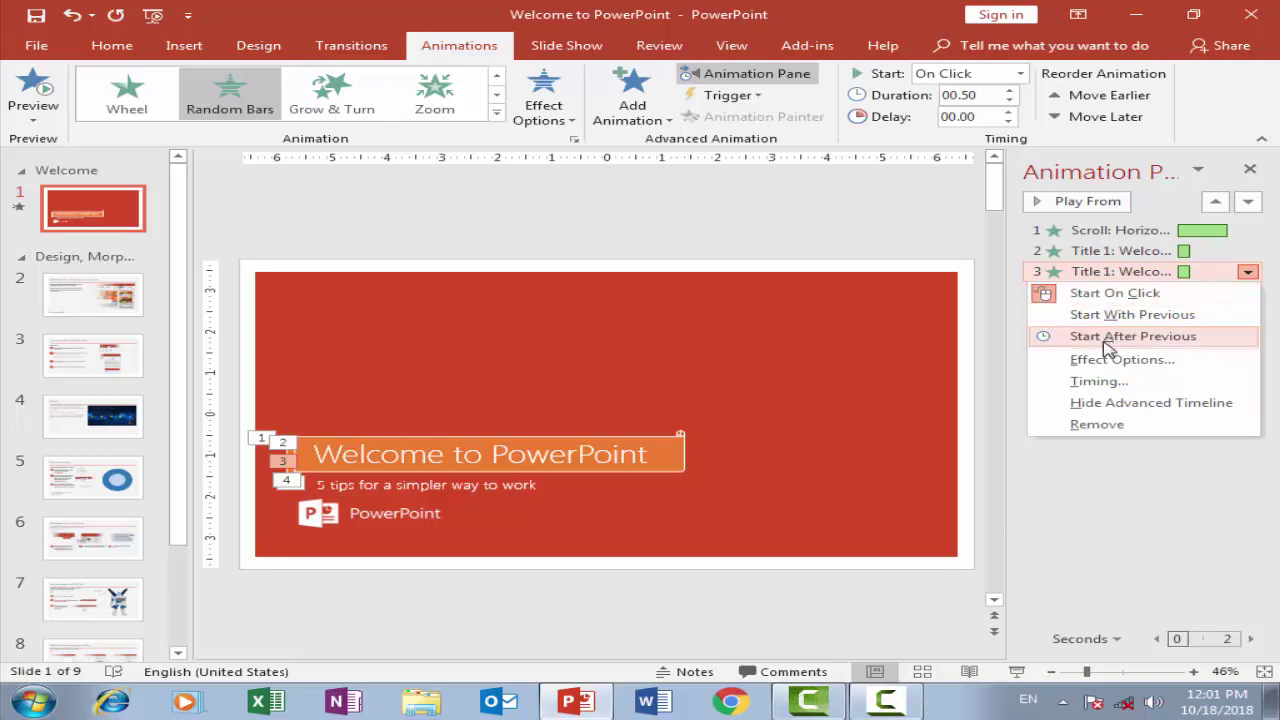
click(1135, 340)
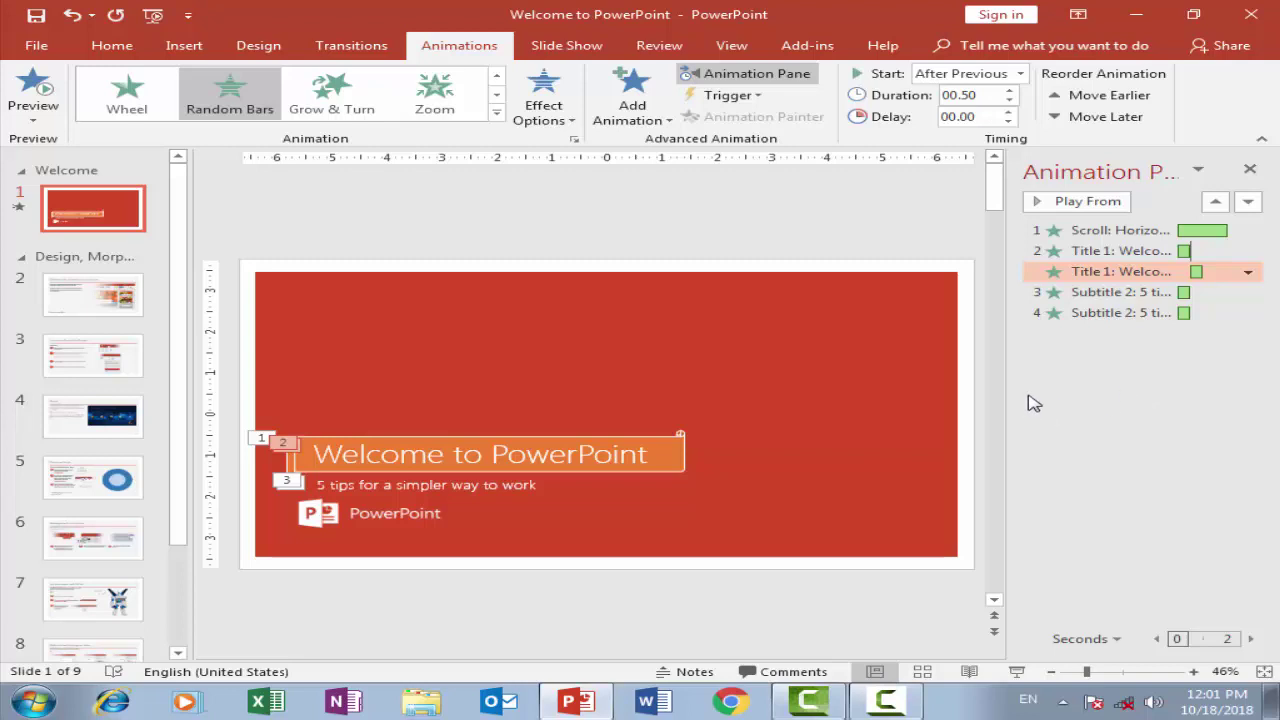
click(1018, 671)
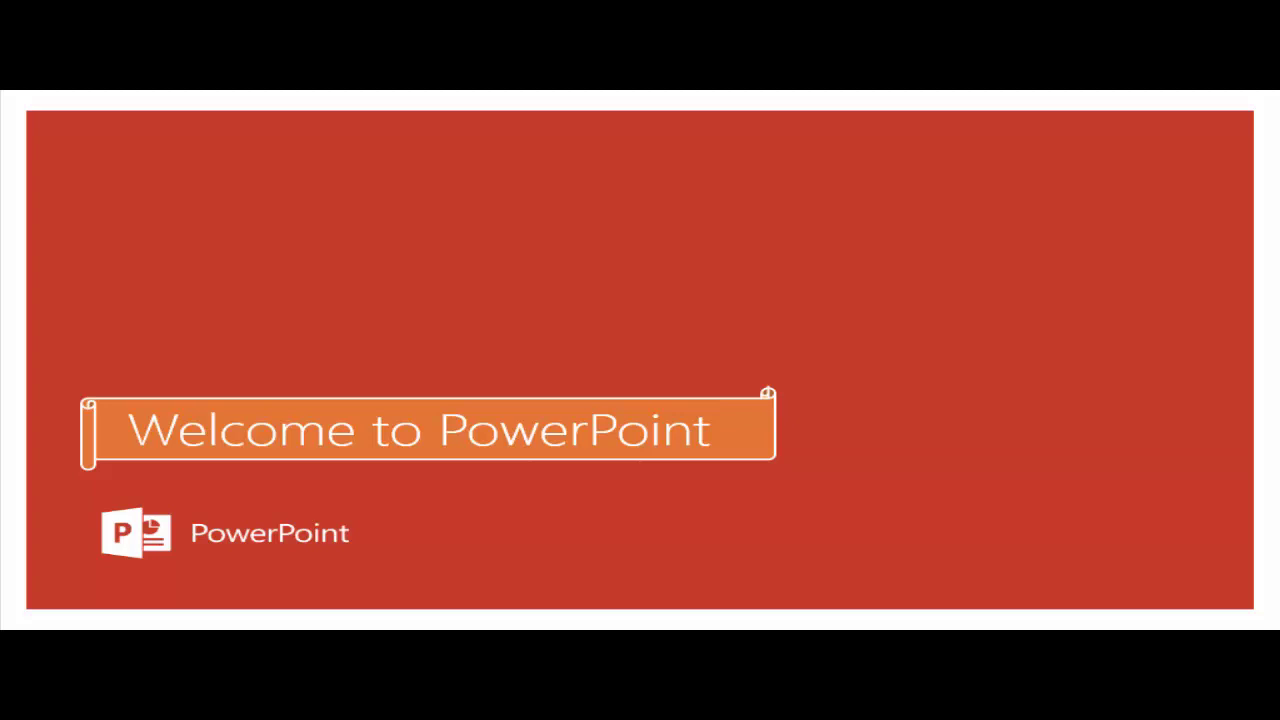
right_click(562, 413)
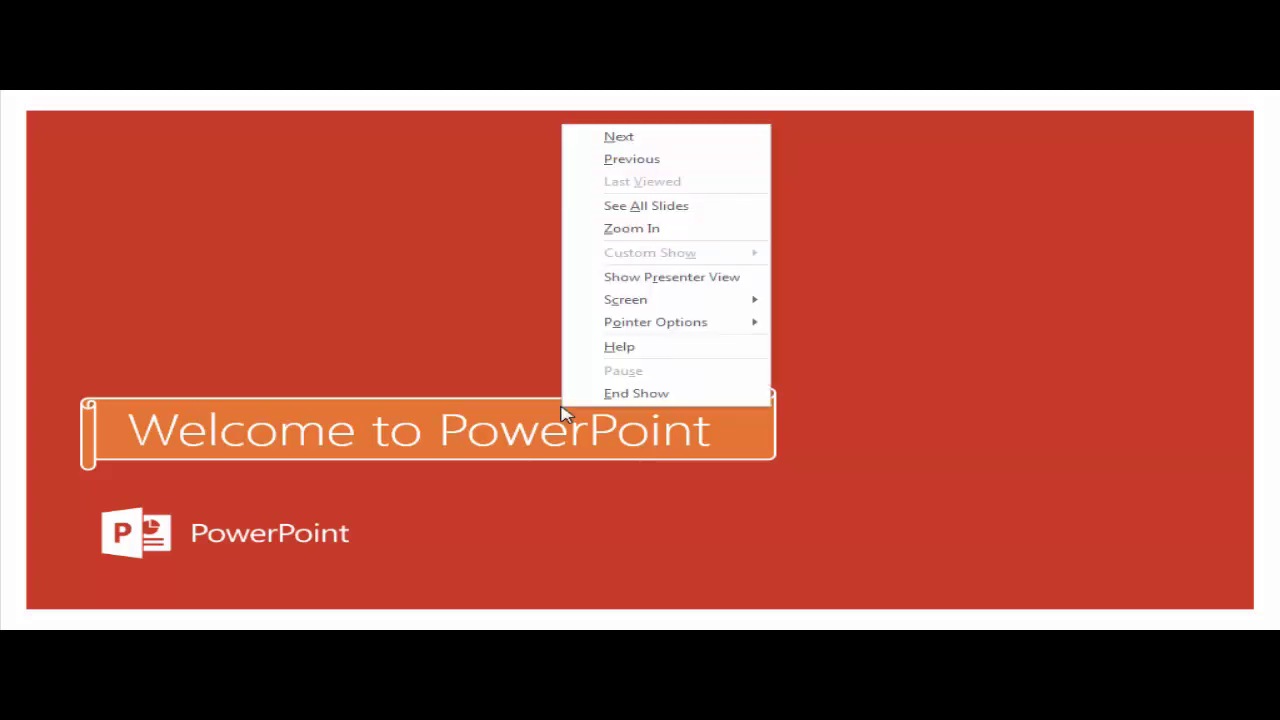
click(622, 396)
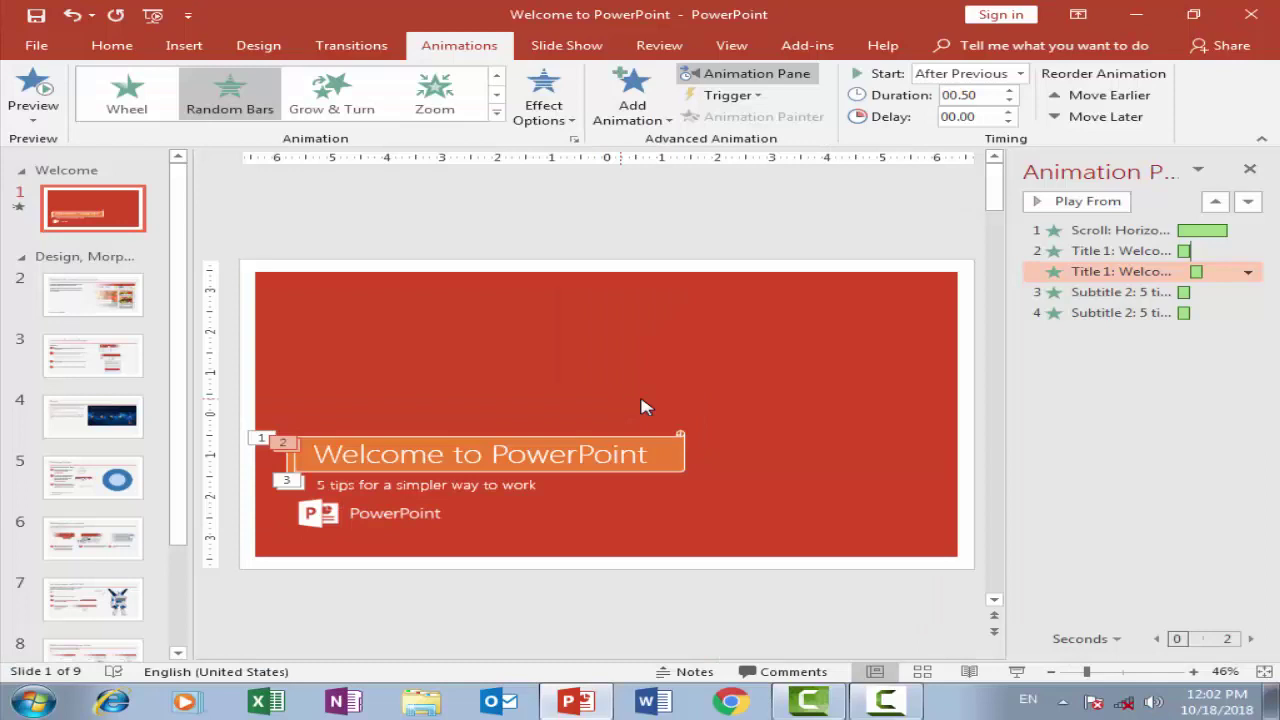
click(1248, 273)
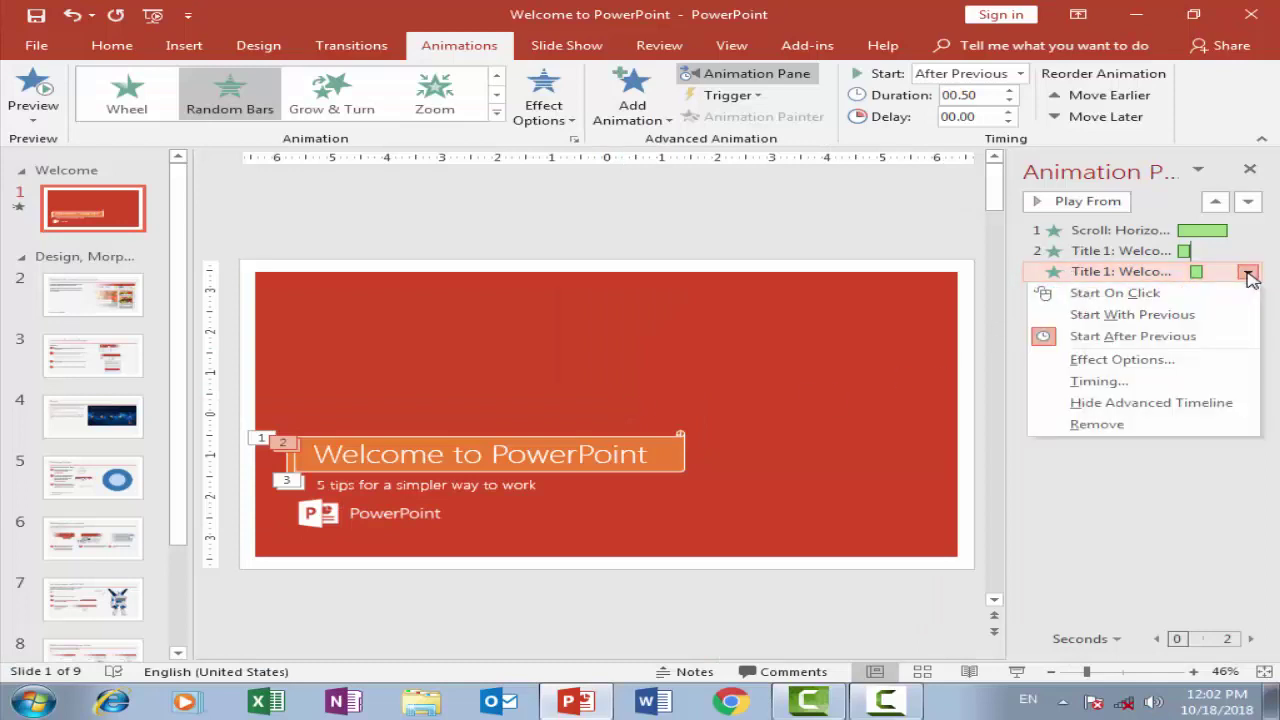
- Give the title's Random Bars effect a 2-second delay in its Timing settings
click(1105, 360)
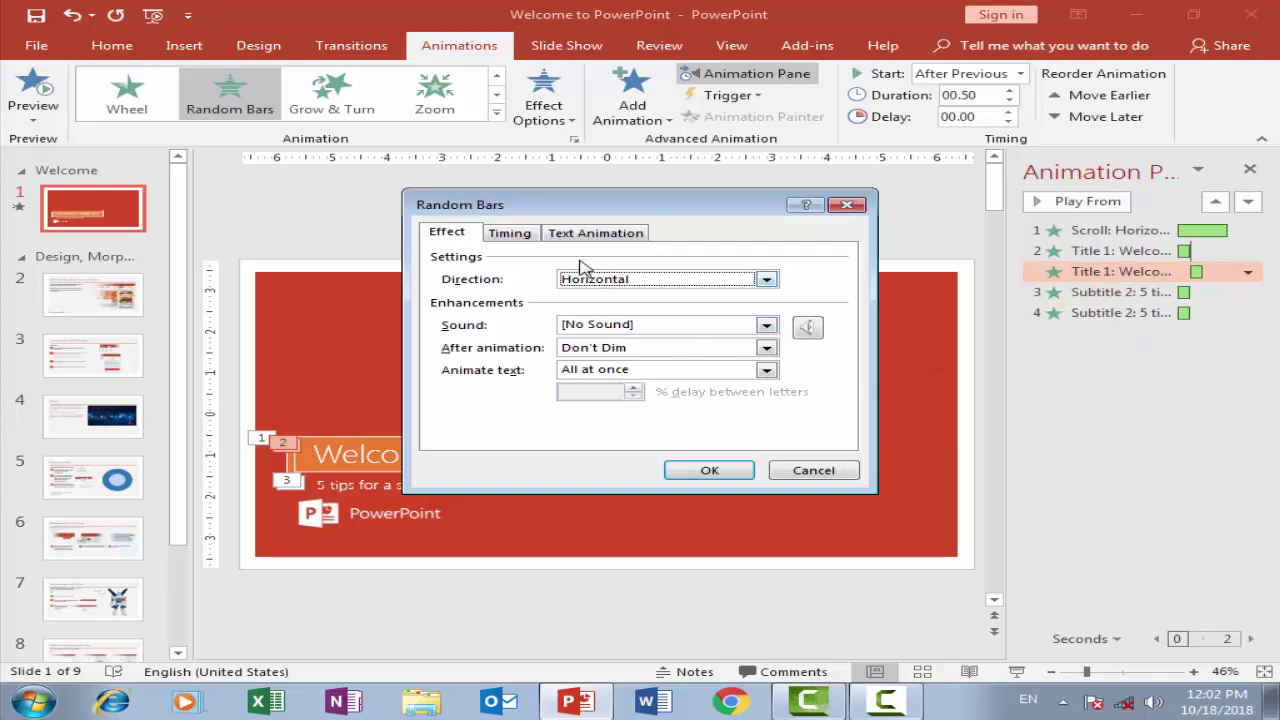
click(520, 236)
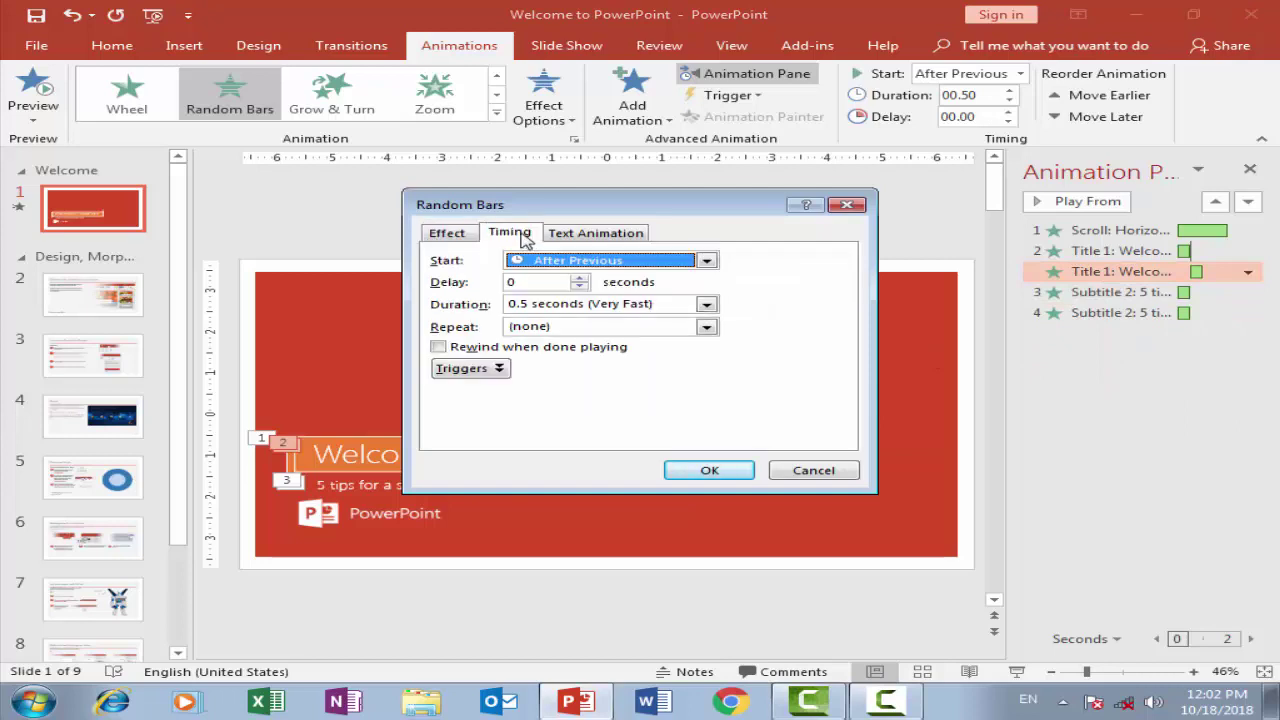
click(580, 278)
click(580, 278)
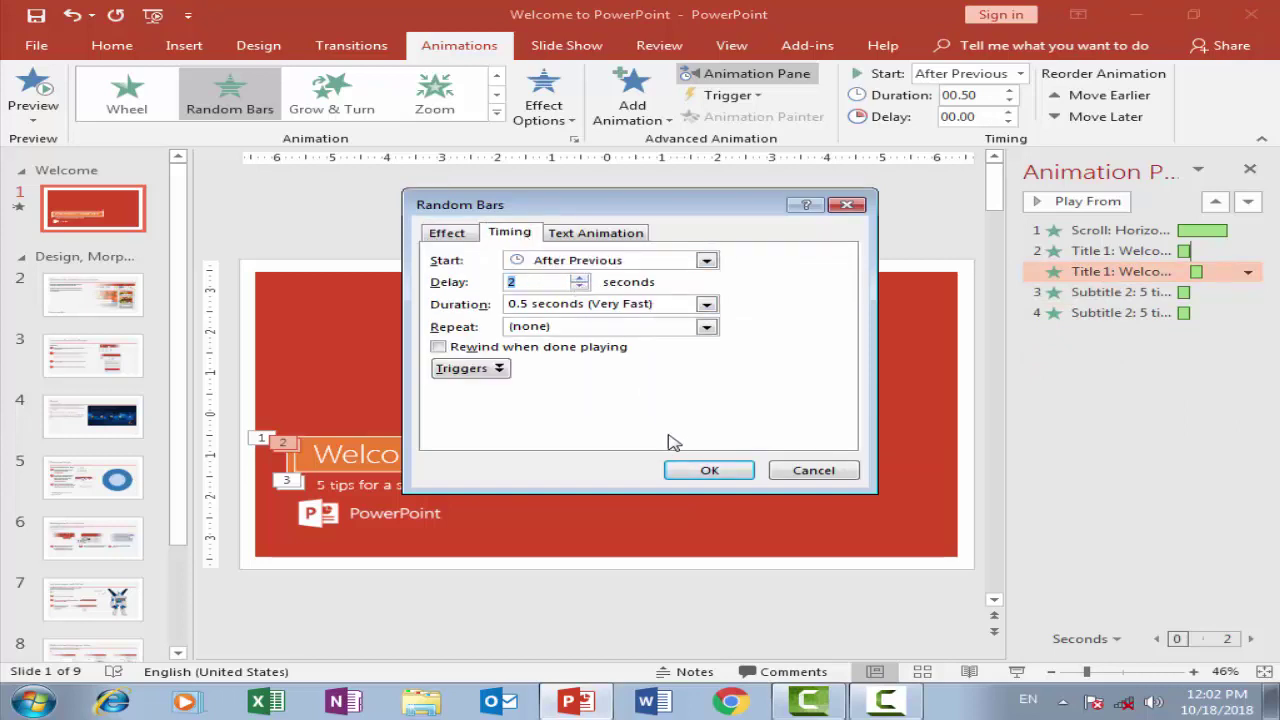
click(709, 471)
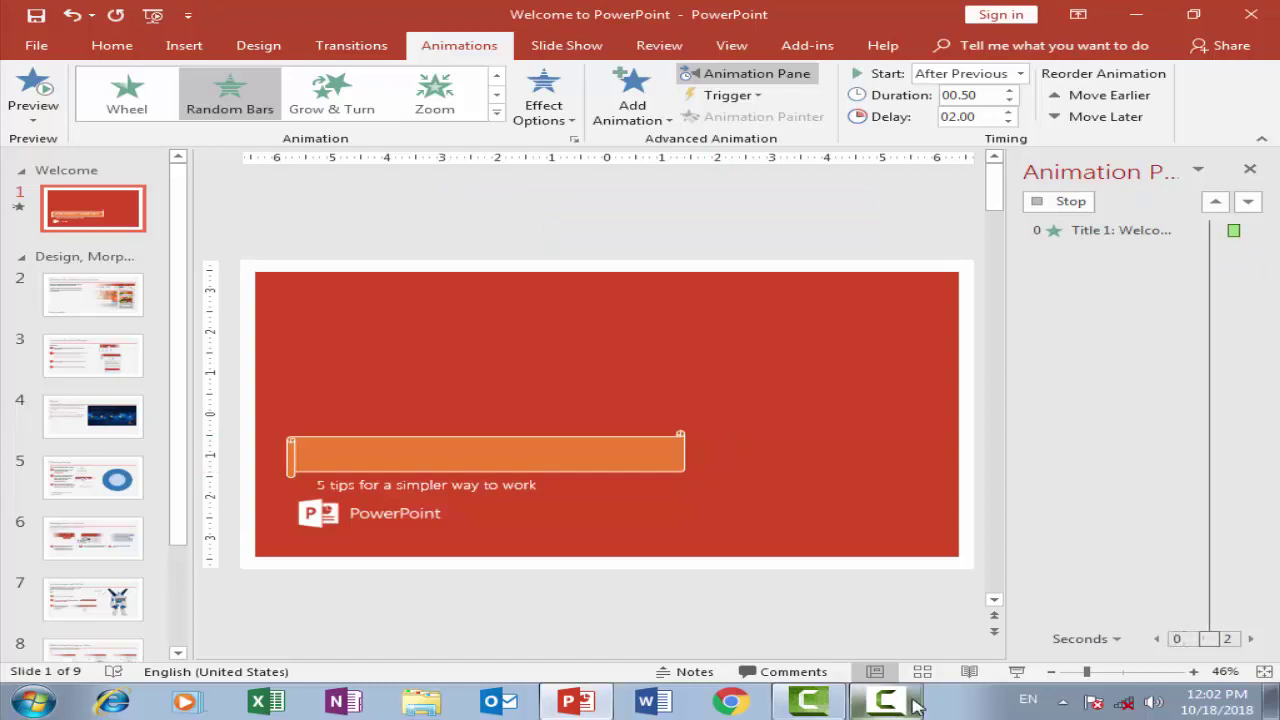
click(1017, 672)
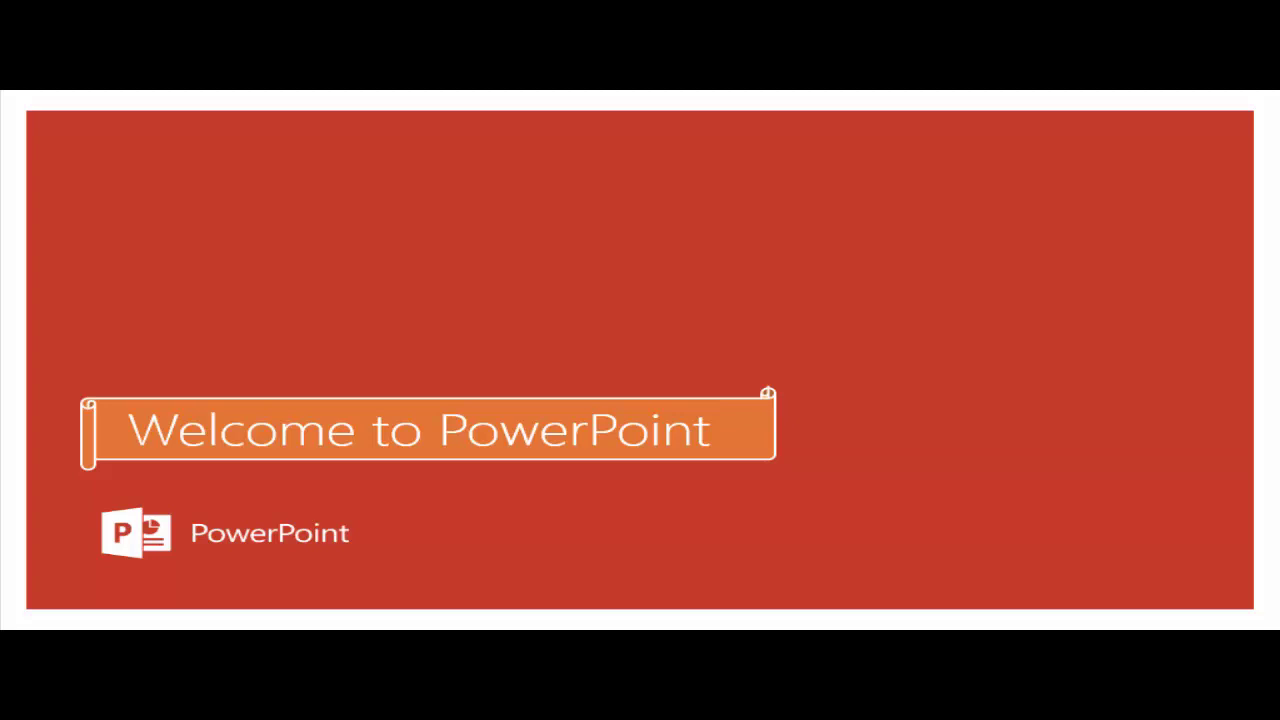
right_click(908, 438)
click(946, 423)
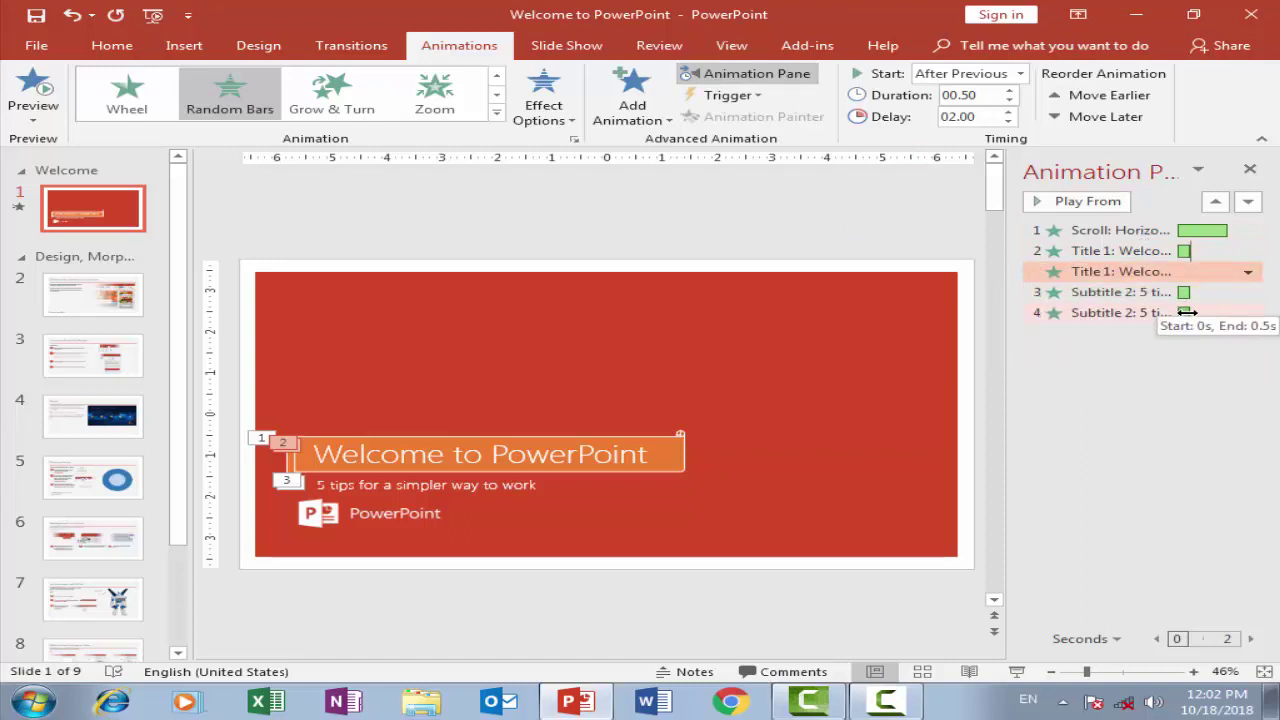
click(1248, 272)
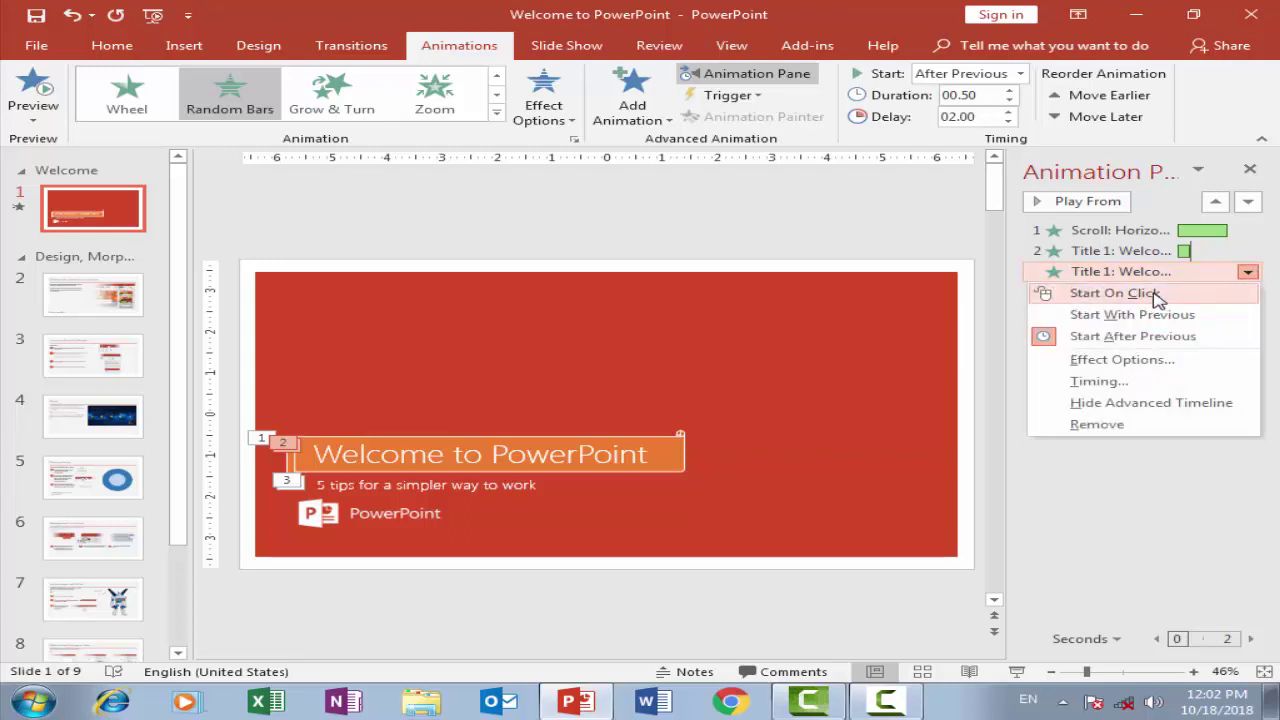
click(1112, 386)
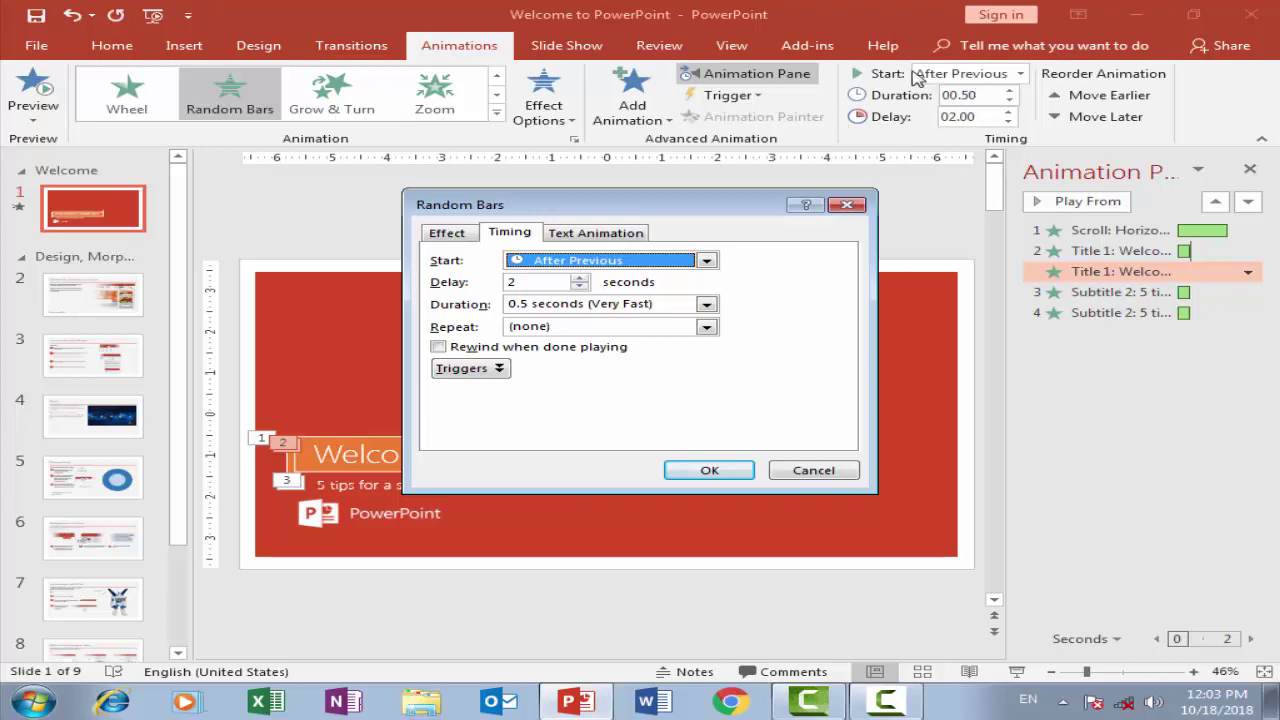
click(848, 206)
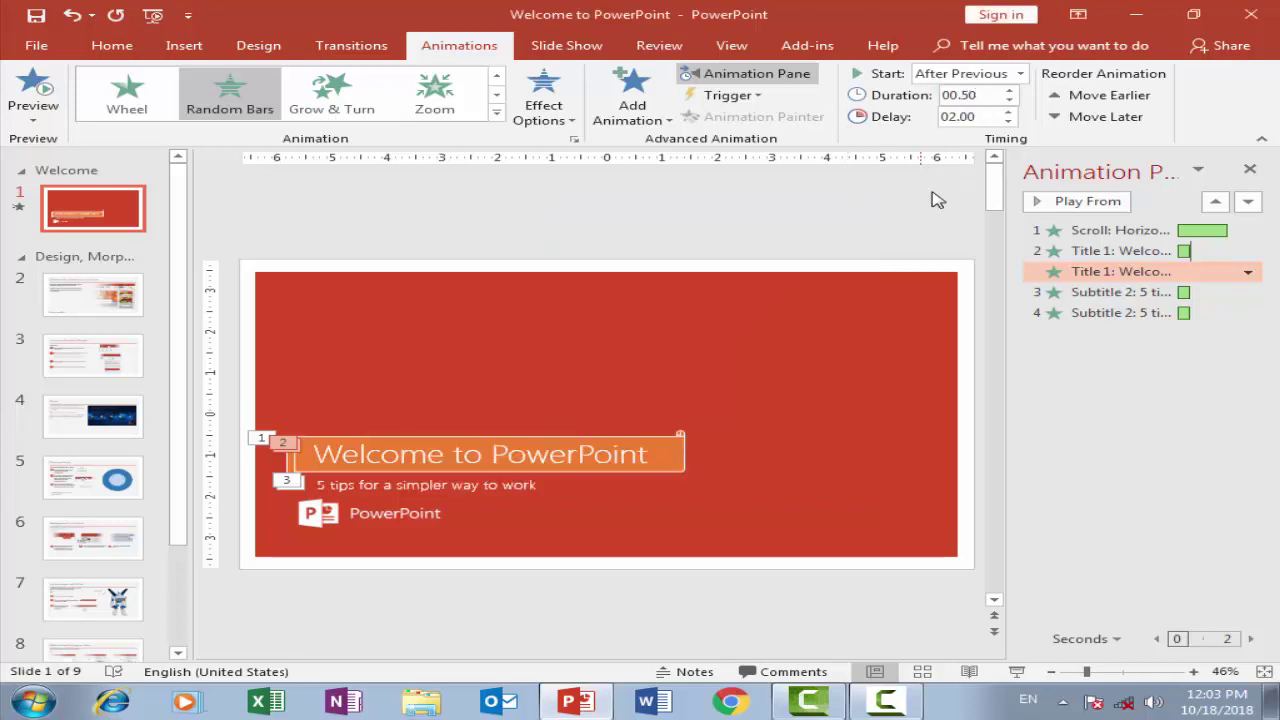